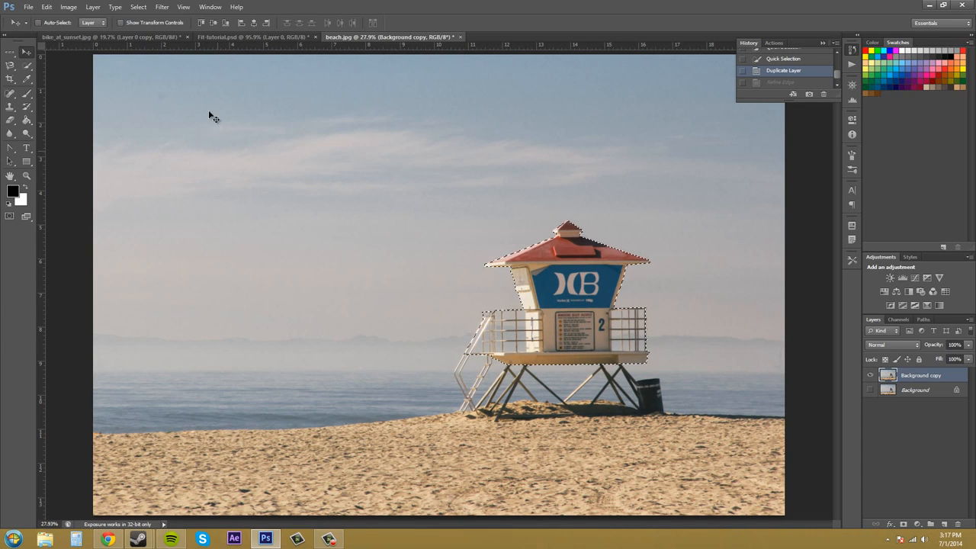
- Select the entire canvas, then undo back to the previous lifeguard tower selection
{"action": "left_click", "coordinate": [136, 7]}
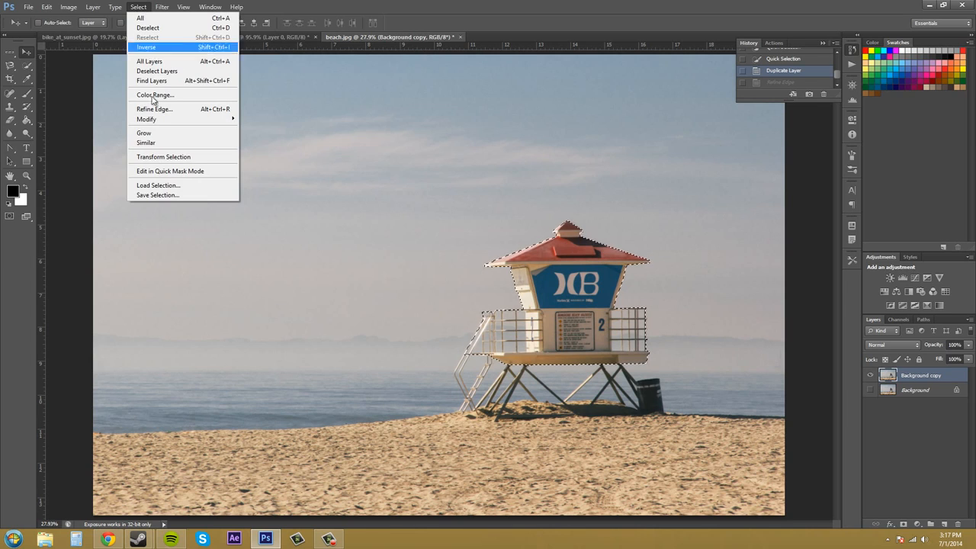
{"action": "mouse_move", "coordinate": [157, 7]}
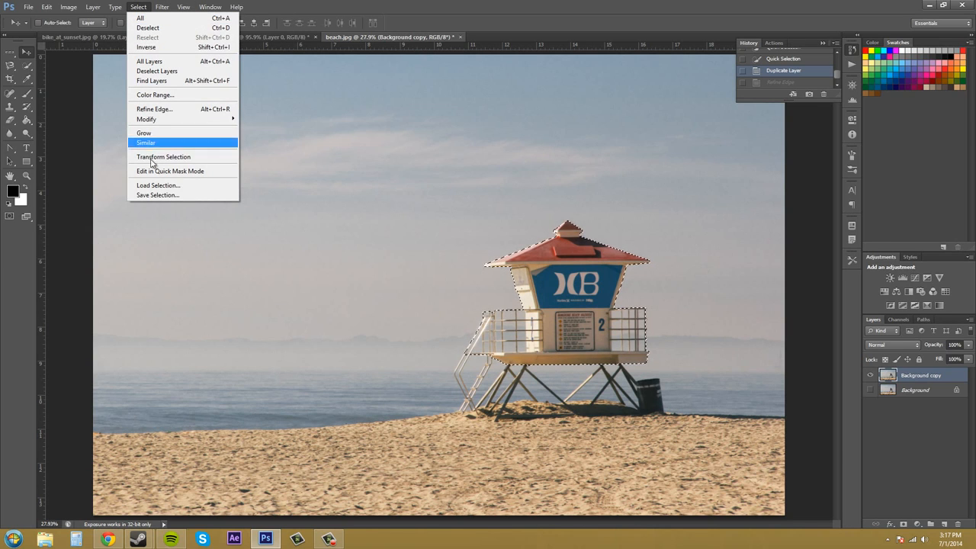
{"action": "left_click", "coordinate": [192, 22]}
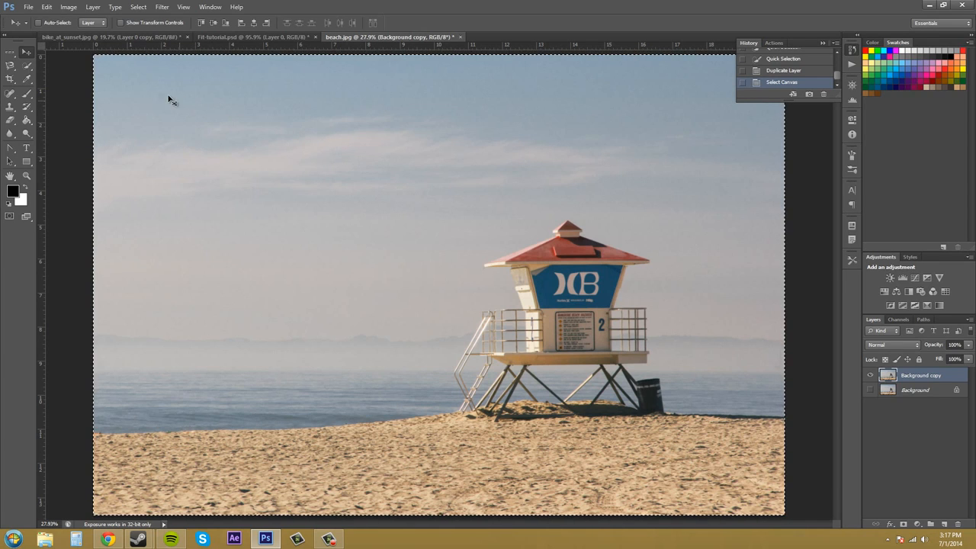
{"action": "left_click", "coordinate": [47, 7]}
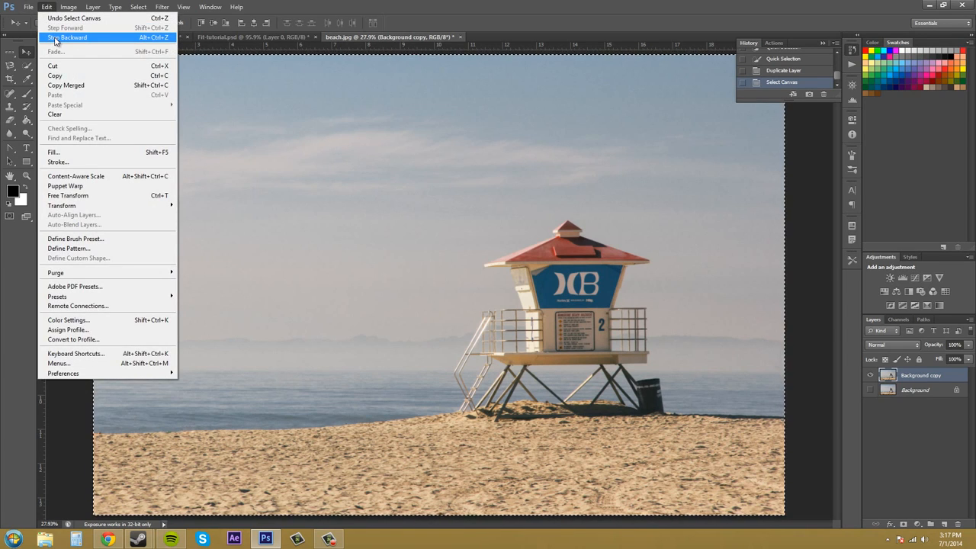
{"action": "left_click", "coordinate": [64, 39]}
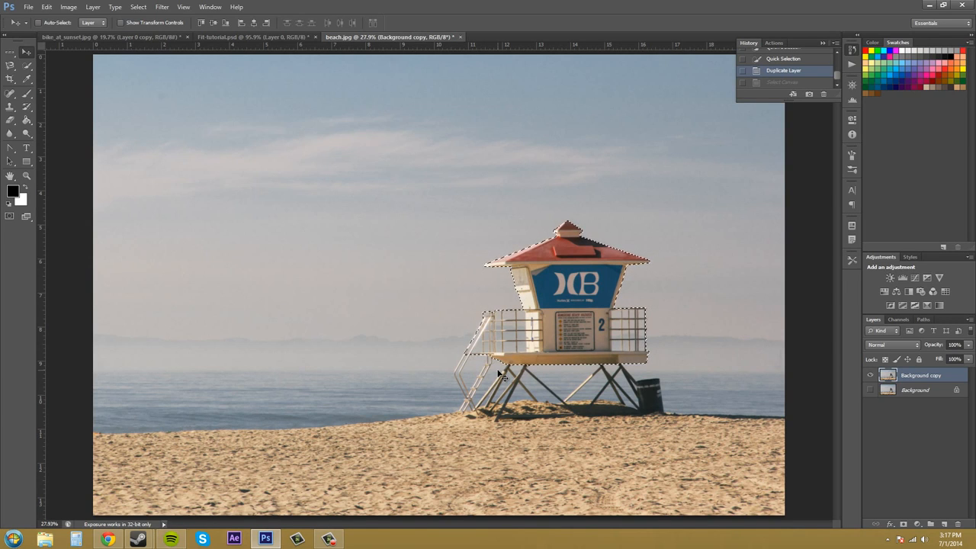
- Deselect the lifeguard tower, then restore its selection with Reselect
{"action": "left_click", "coordinate": [140, 8]}
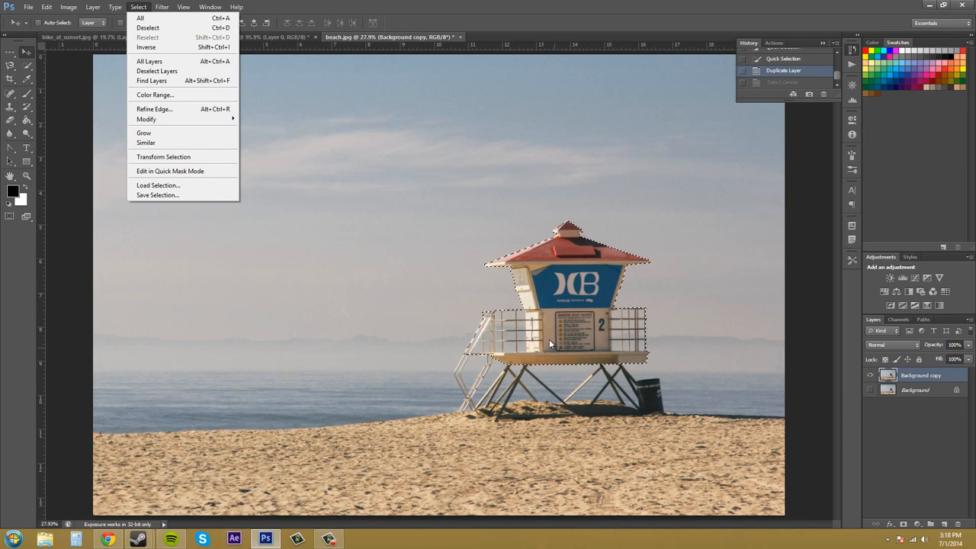
{"action": "left_click", "coordinate": [176, 28]}
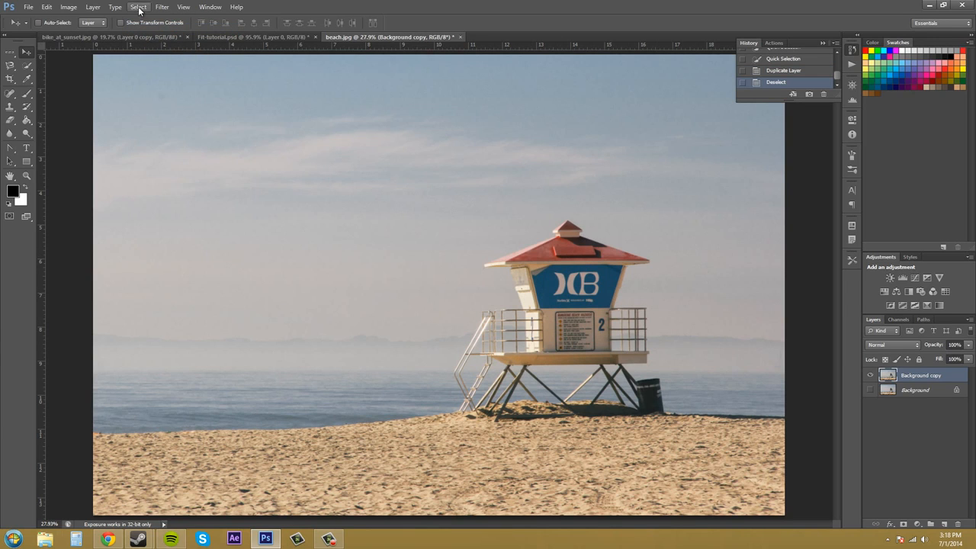
{"action": "left_click", "coordinate": [140, 9]}
{"action": "left_click", "coordinate": [158, 36]}
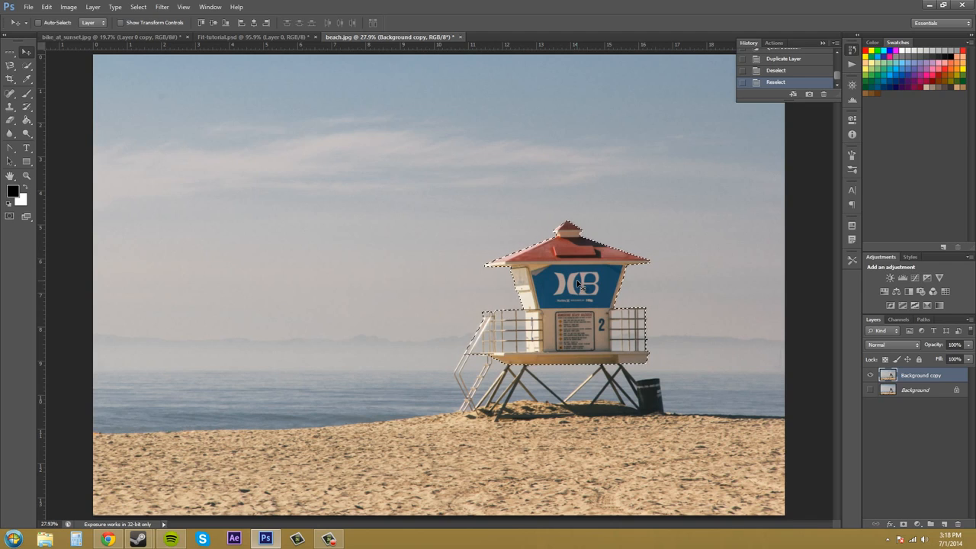
- Invert the lifeguard tower selection and delete the surroundings from the Background copy layer
{"action": "left_click", "coordinate": [138, 7]}
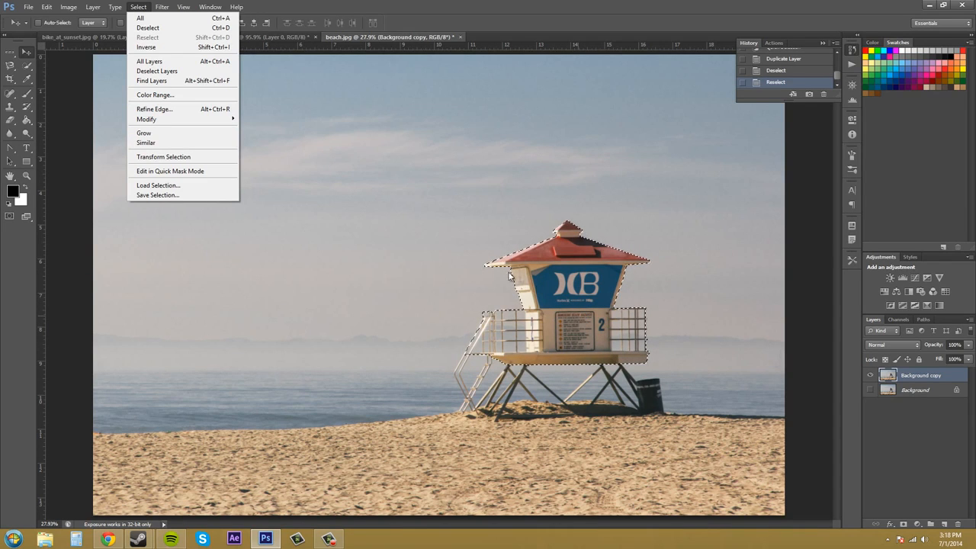
{"action": "left_click", "coordinate": [151, 47]}
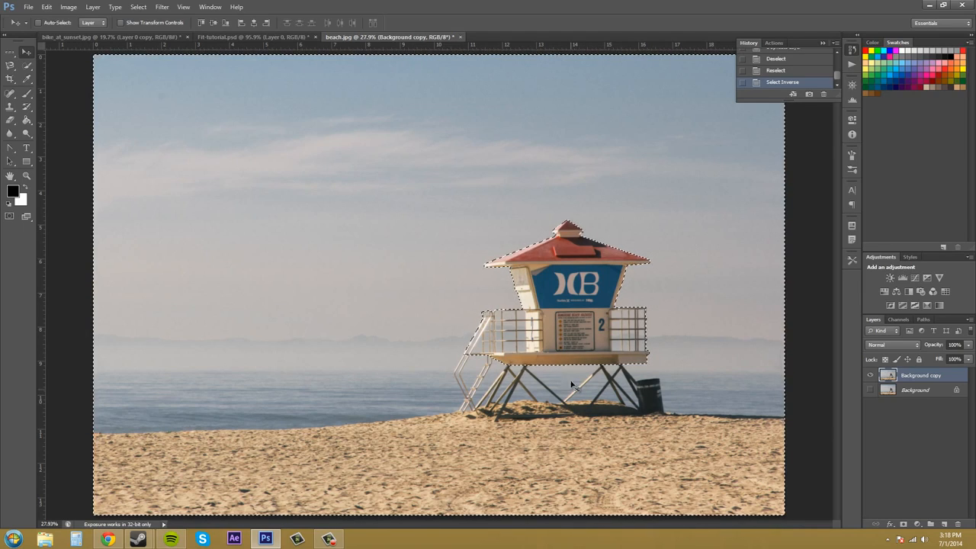
{"action": "key", "text": "Delete"}
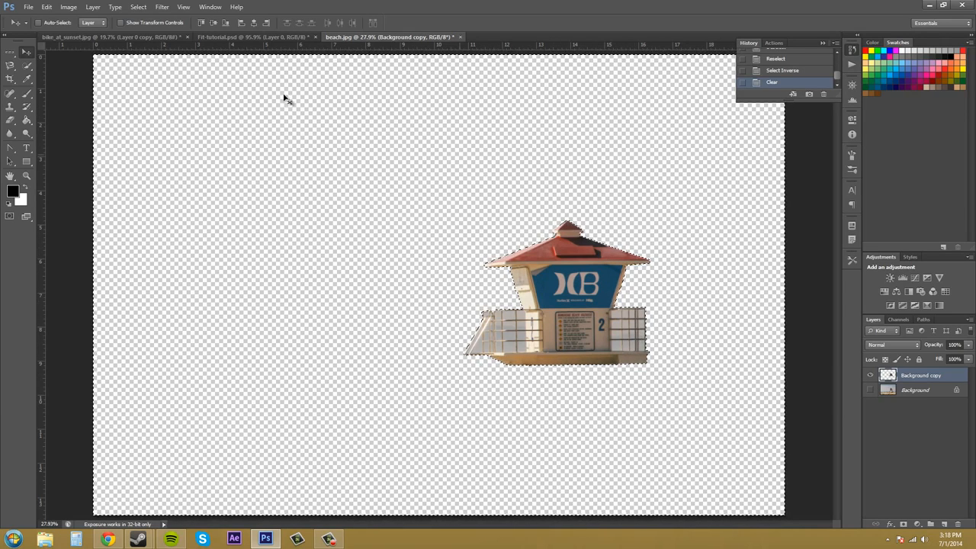
- Undo the deletion of the surroundings and the selection inversion
{"action": "left_click", "coordinate": [65, 7]}
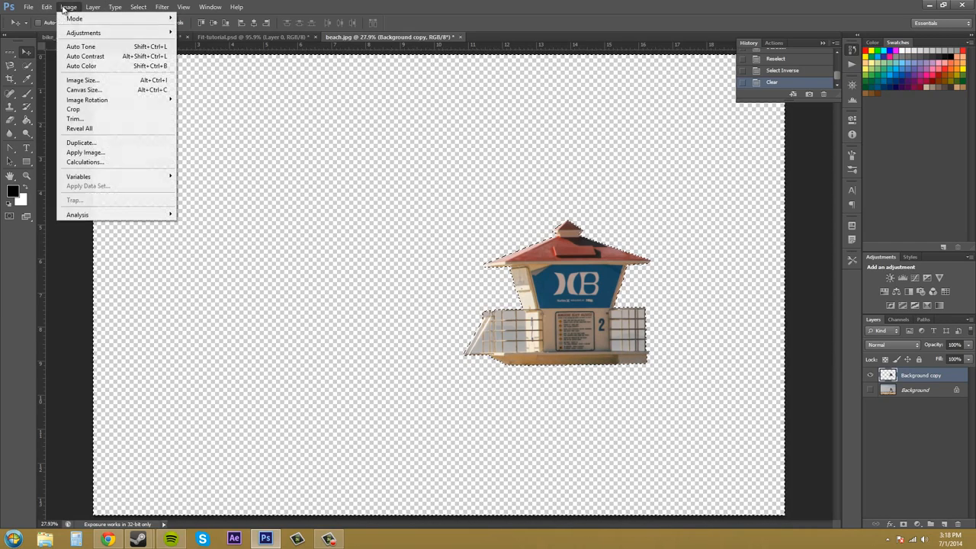
{"action": "mouse_move", "coordinate": [47, 7]}
{"action": "left_click", "coordinate": [59, 38]}
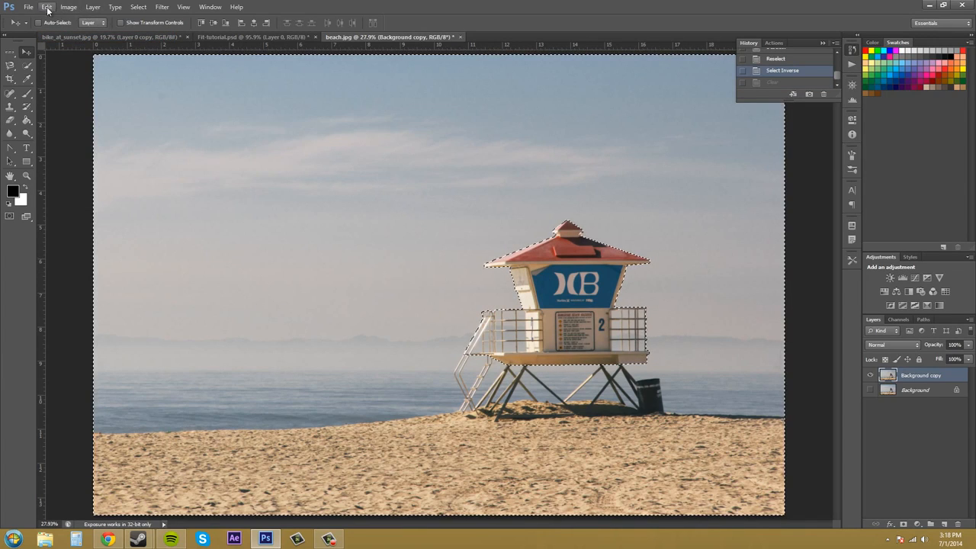
{"action": "left_click", "coordinate": [47, 7]}
{"action": "left_click", "coordinate": [63, 34]}
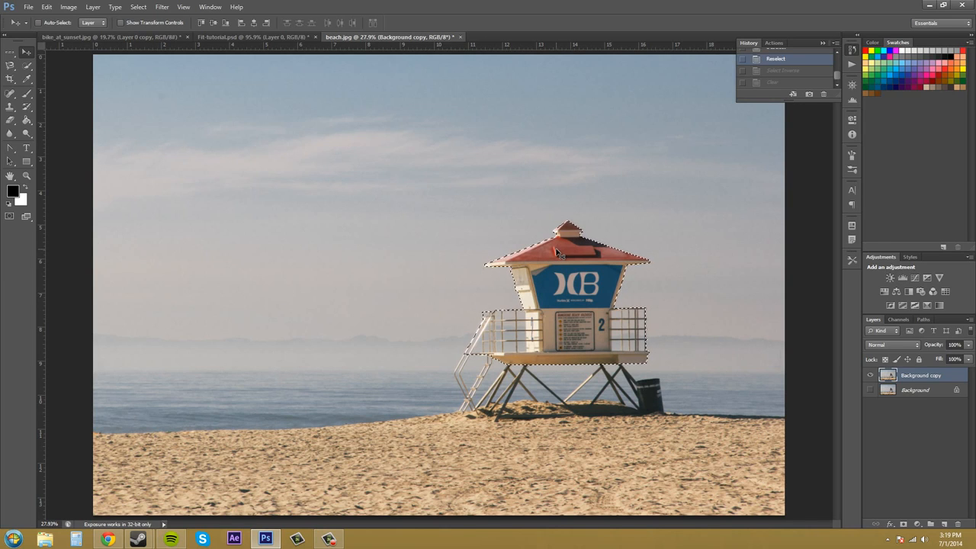
- Try to select every layer with the All Layers command
{"action": "left_click", "coordinate": [139, 9]}
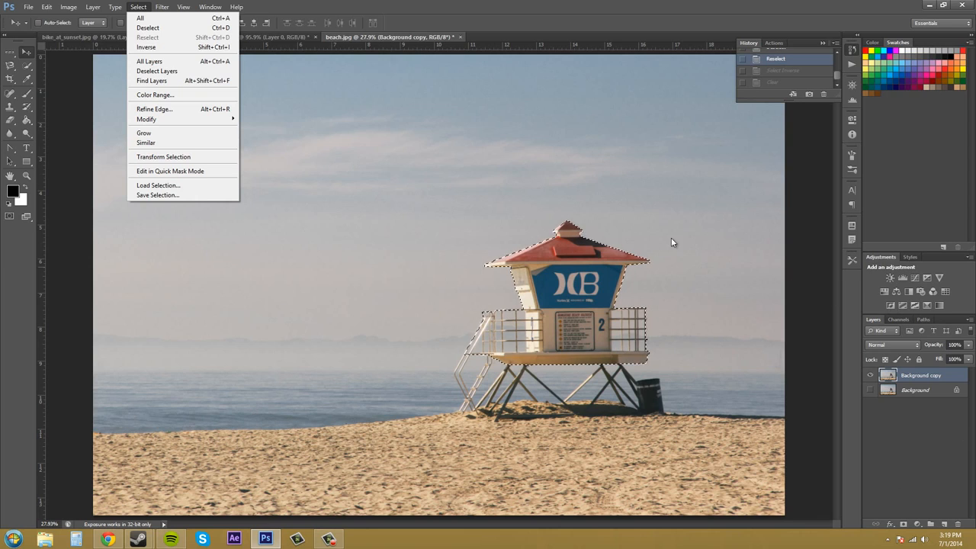
{"action": "left_click", "coordinate": [180, 62]}
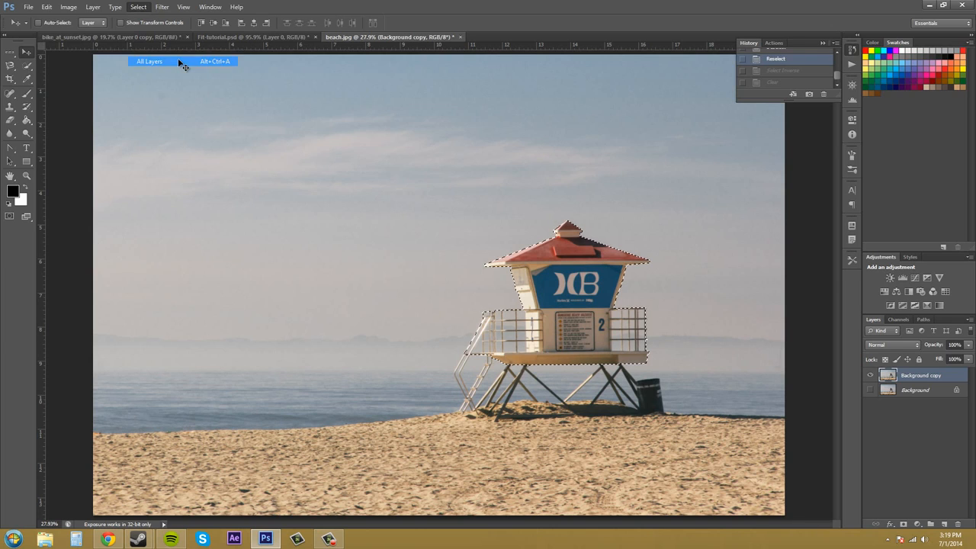
- Show the locked Background layer and convert it to a regular layer named Layer 0
{"action": "left_click", "coordinate": [870, 391]}
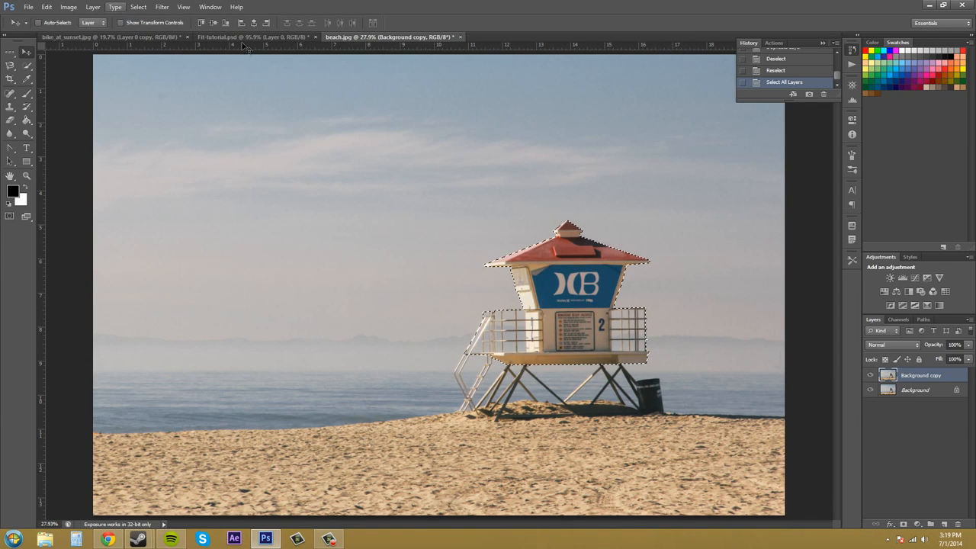
{"action": "double_click", "coordinate": [952, 398]}
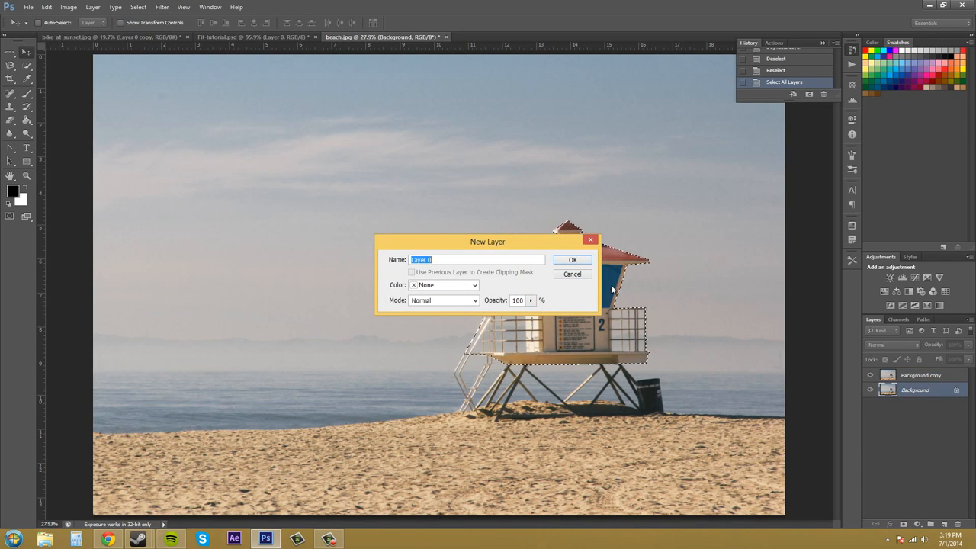
{"action": "left_click", "coordinate": [577, 257]}
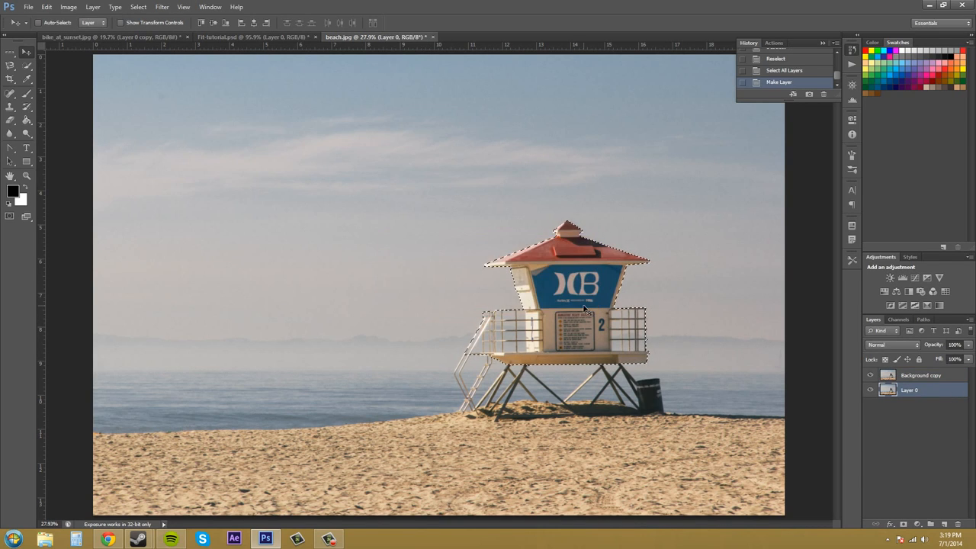
- Select all layers with the All Layers command, then select Background copy and Layer 0 individually
{"action": "left_click", "coordinate": [137, 6]}
{"action": "left_click", "coordinate": [149, 61]}
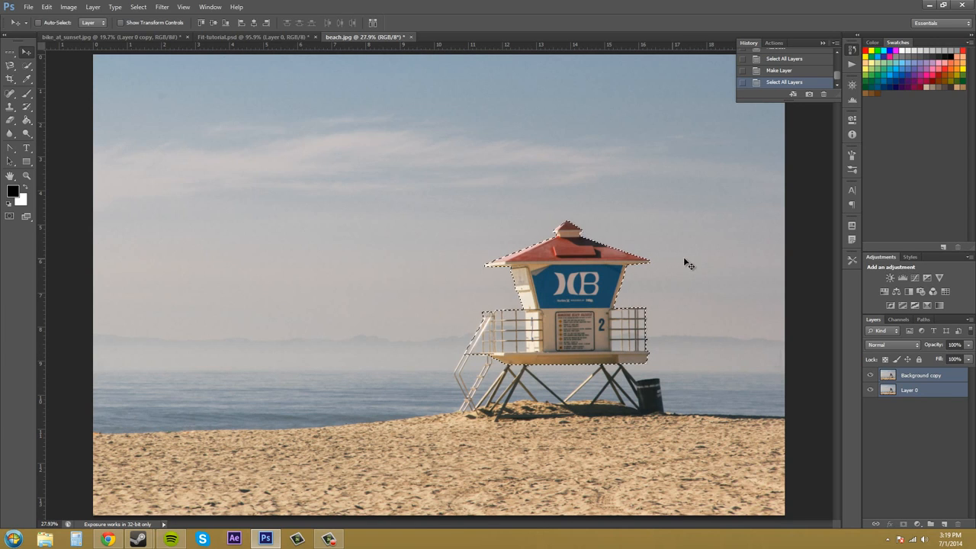
{"action": "left_click", "coordinate": [924, 389]}
{"action": "left_click", "coordinate": [923, 376]}
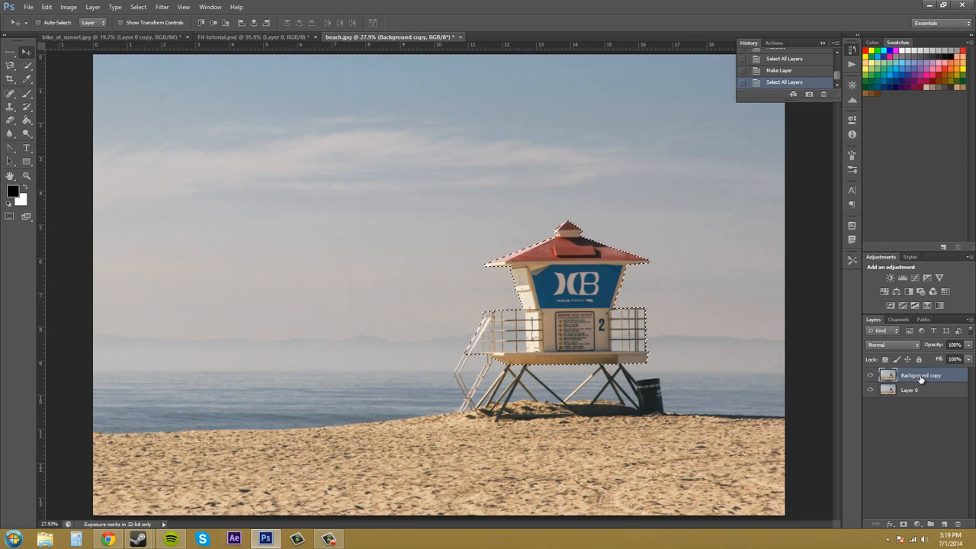
{"action": "left_click", "coordinate": [923, 390]}
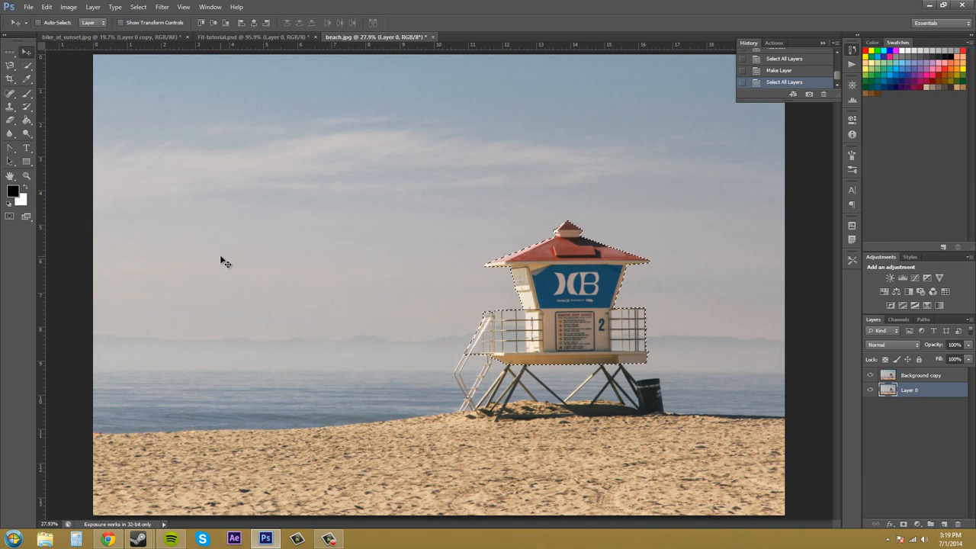
- Select both layers with the All Layers command, shift them slightly downward together, and undo the move
{"action": "left_click", "coordinate": [138, 13]}
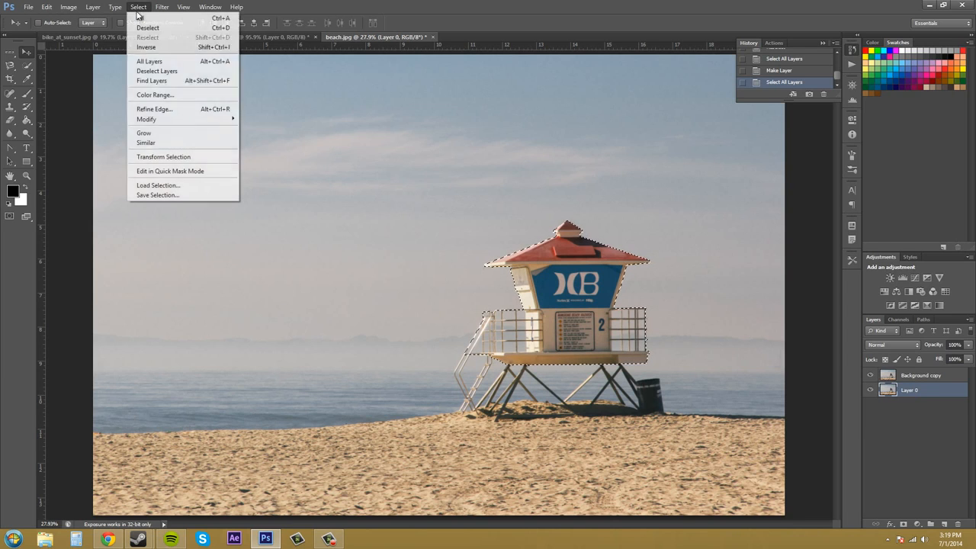
{"action": "left_click", "coordinate": [150, 63]}
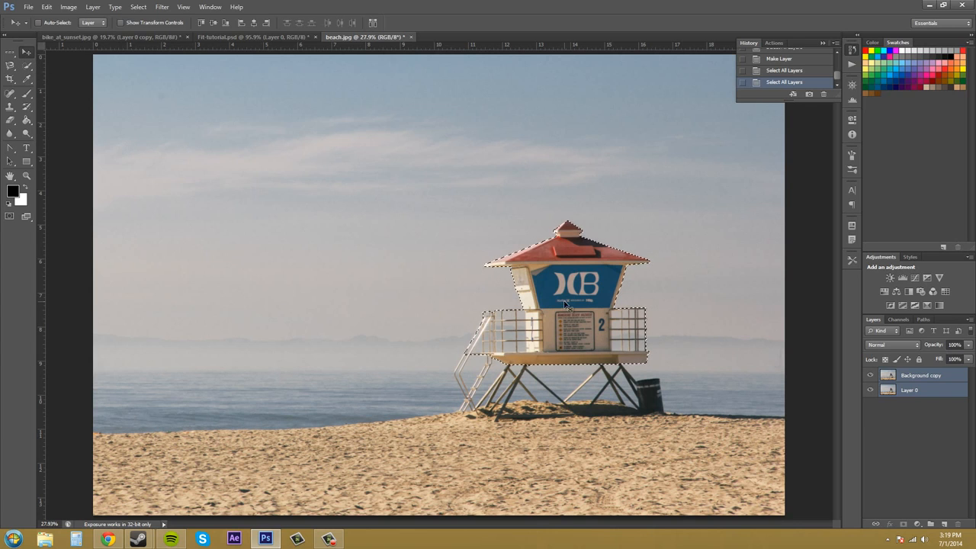
{"action": "mouse_move", "coordinate": [556, 292]}
{"action": "left_mouse_down"}
{"action": "mouse_move", "coordinate": [396, 224]}
{"action": "mouse_move", "coordinate": [554, 300]}
{"action": "left_mouse_up"}
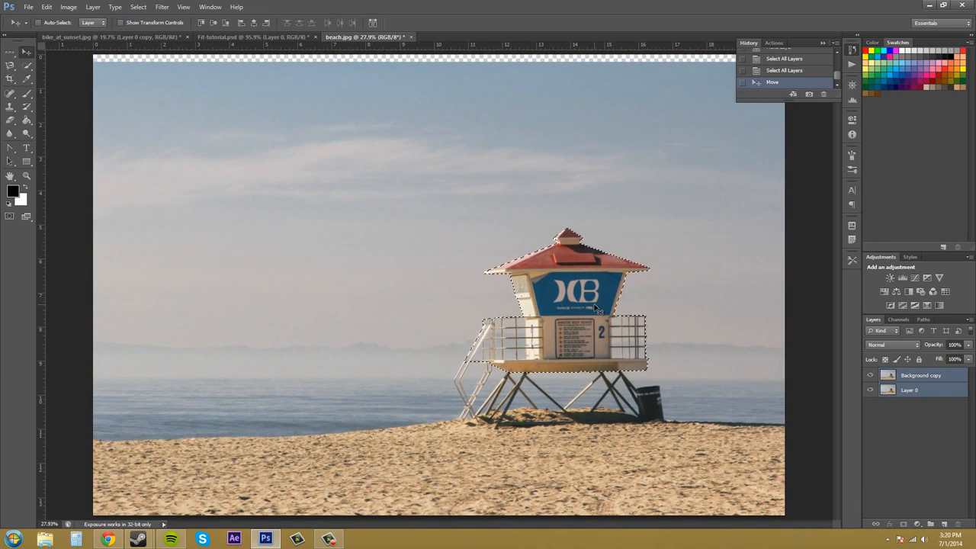
{"action": "key", "text": "ctrl+z"}
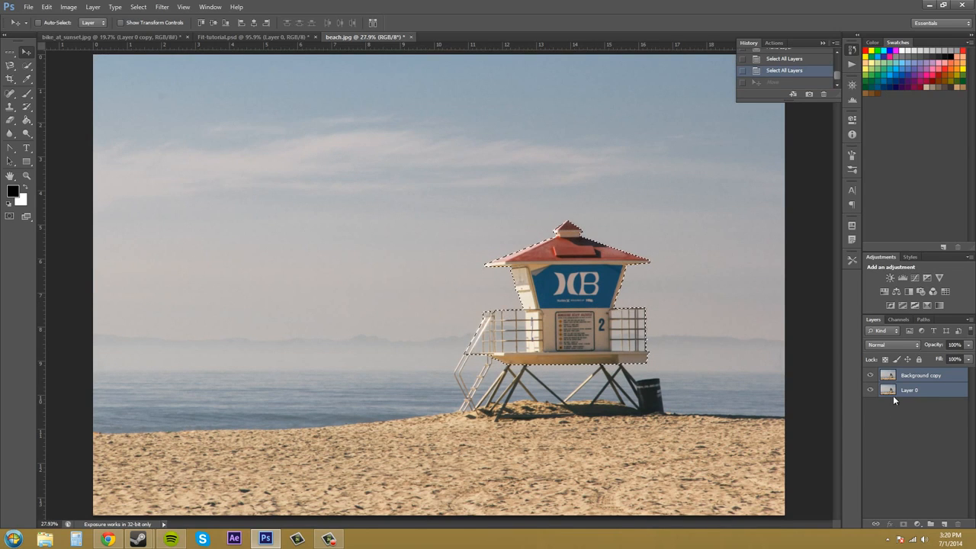
- Deselect all layers while keeping the lifeguard tower selection
{"action": "left_click", "coordinate": [138, 7]}
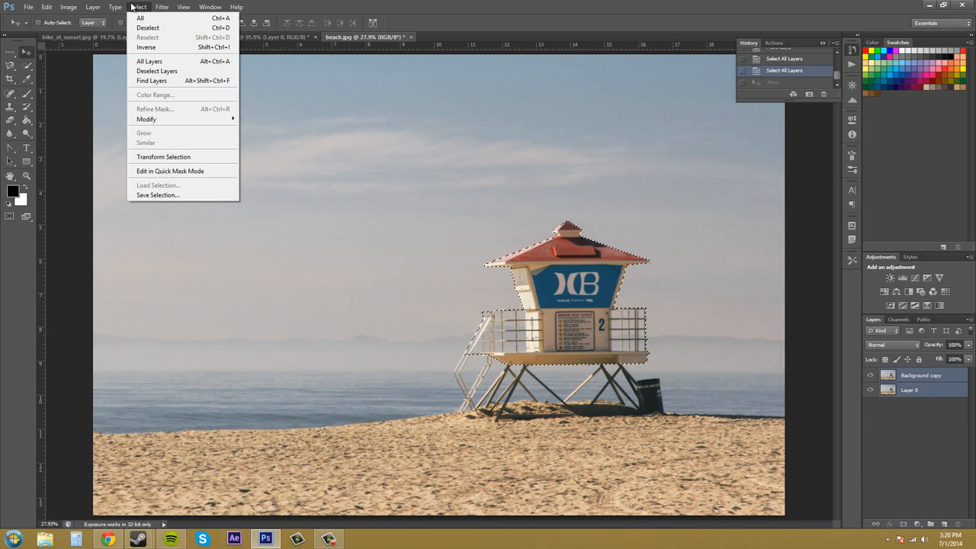
{"action": "left_click", "coordinate": [152, 71]}
- Use Find Layers to filter the layer list by the name "layer"
{"action": "left_click", "coordinate": [115, 7]}
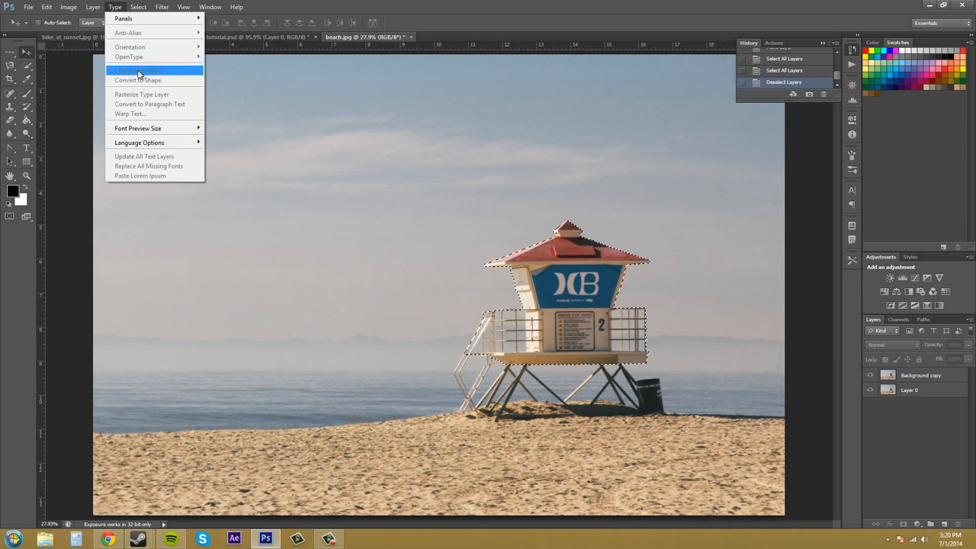
{"action": "mouse_move", "coordinate": [138, 7]}
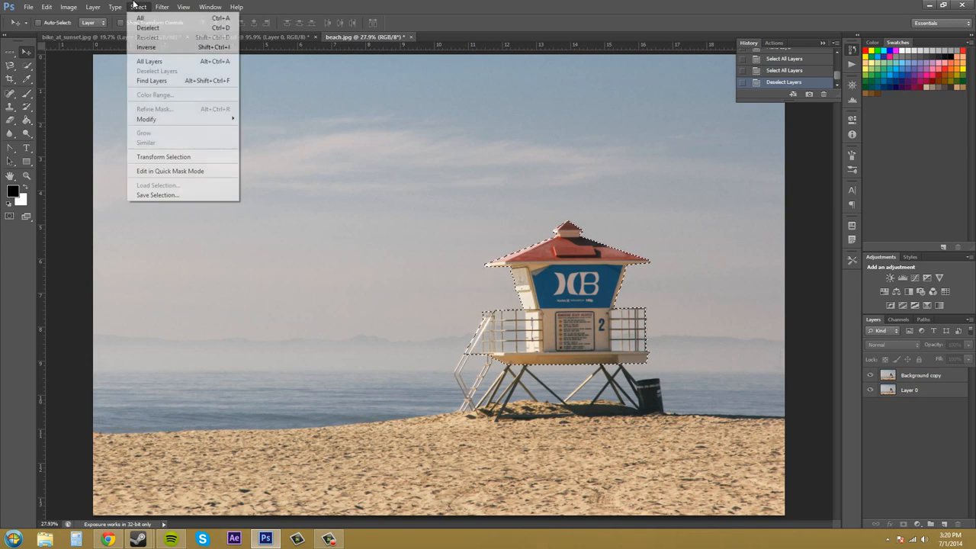
{"action": "left_click", "coordinate": [159, 81]}
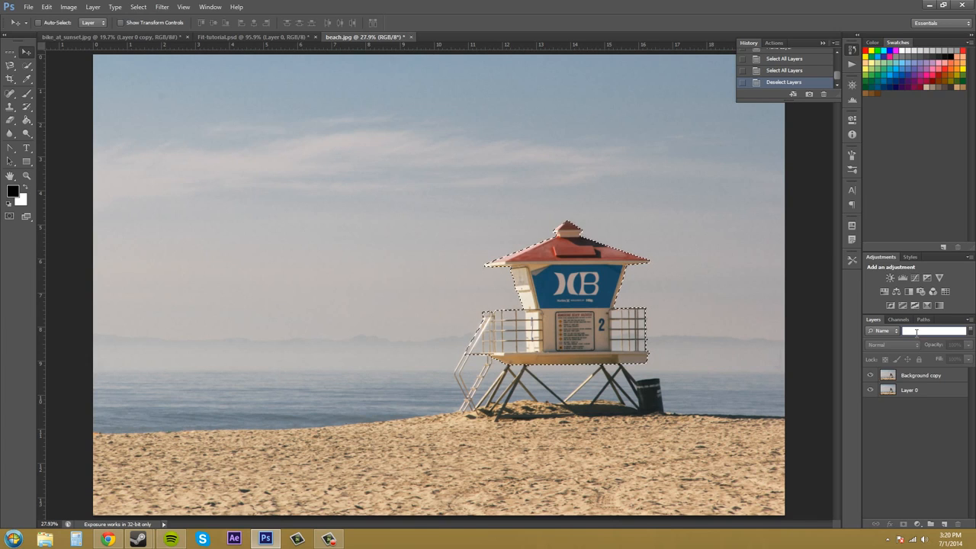
{"action": "type", "text": "layer"}
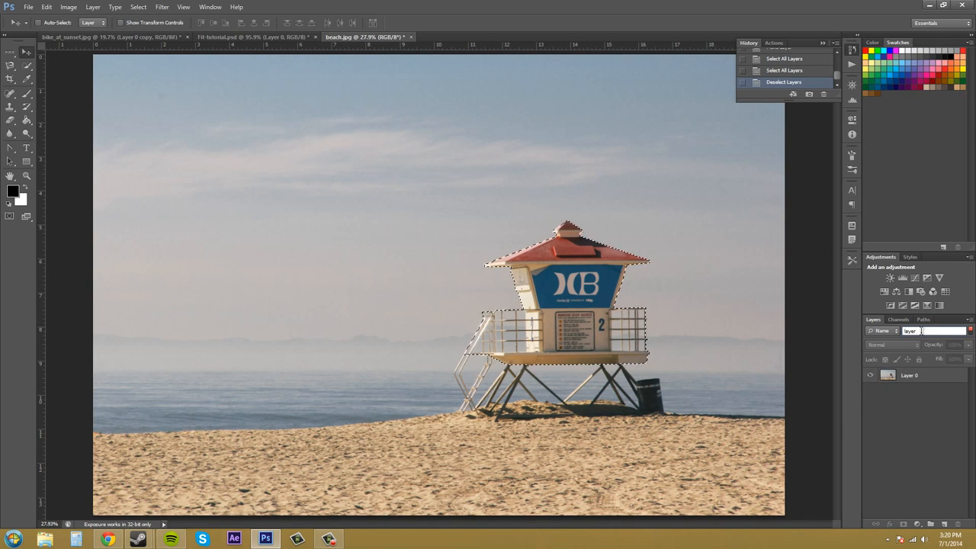
- Clear the layer name search and toggle layer filtering off and on
{"action": "key", "text": "BackSpace"}
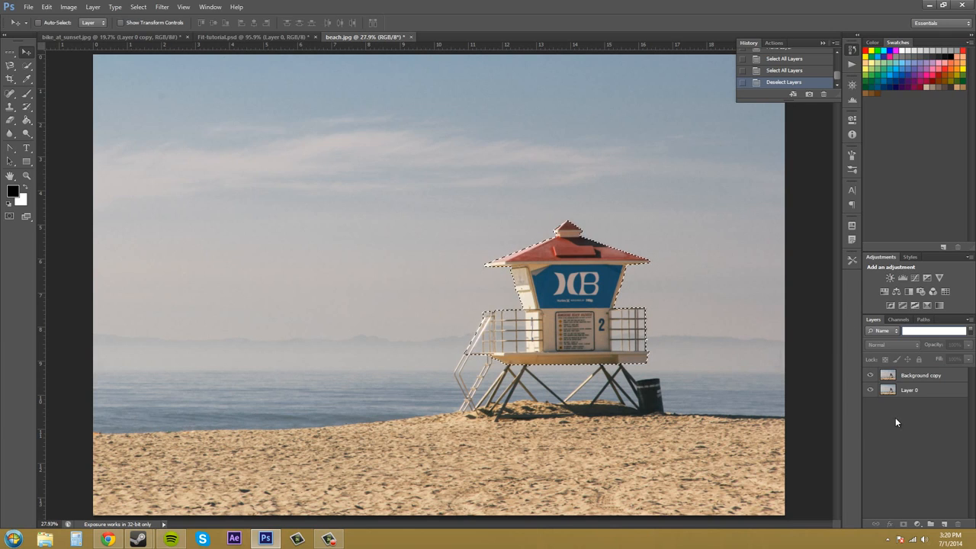
{"action": "left_click", "coordinate": [972, 332]}
{"action": "left_click", "coordinate": [971, 333]}
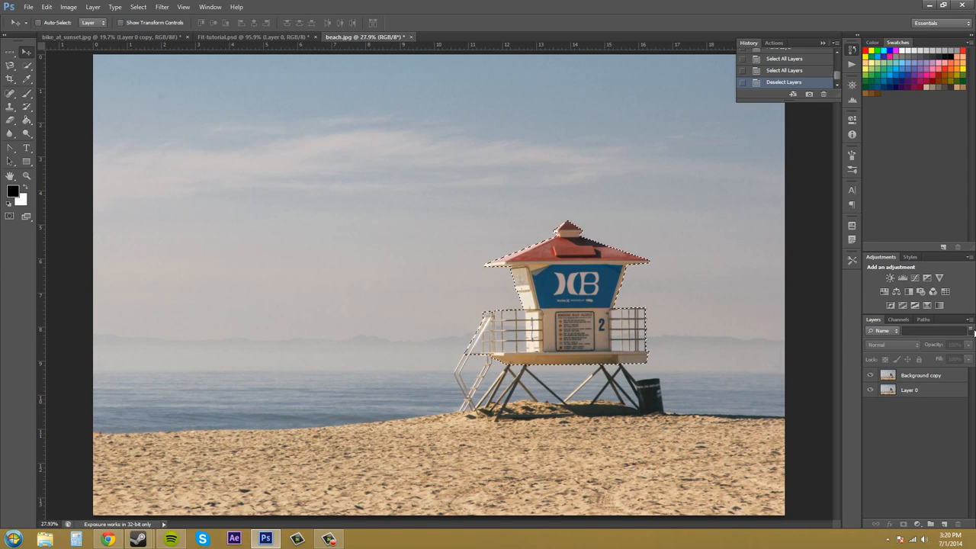
{"action": "left_click", "coordinate": [973, 332]}
{"action": "left_click", "coordinate": [973, 333]}
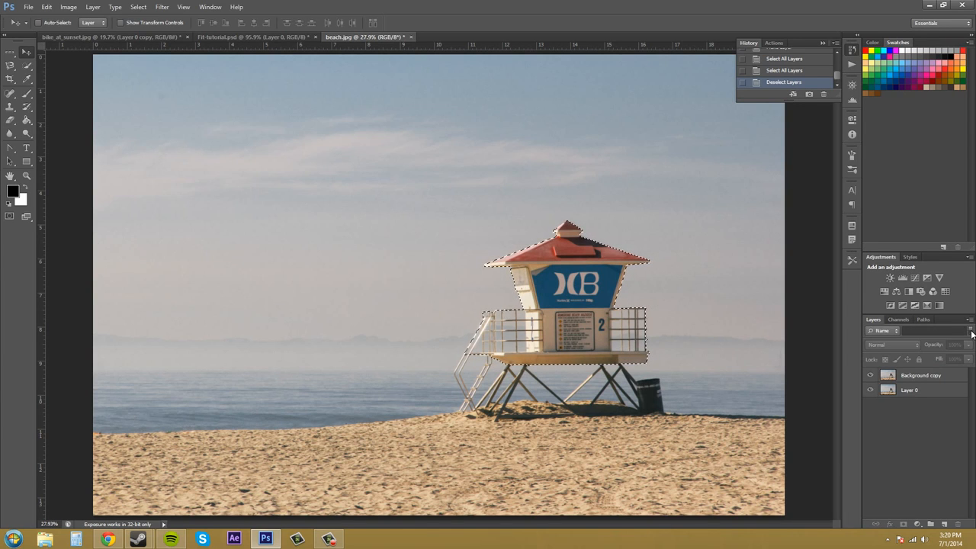
- Look through the available layer filter types and keep Name as the filter
{"action": "left_click", "coordinate": [897, 332]}
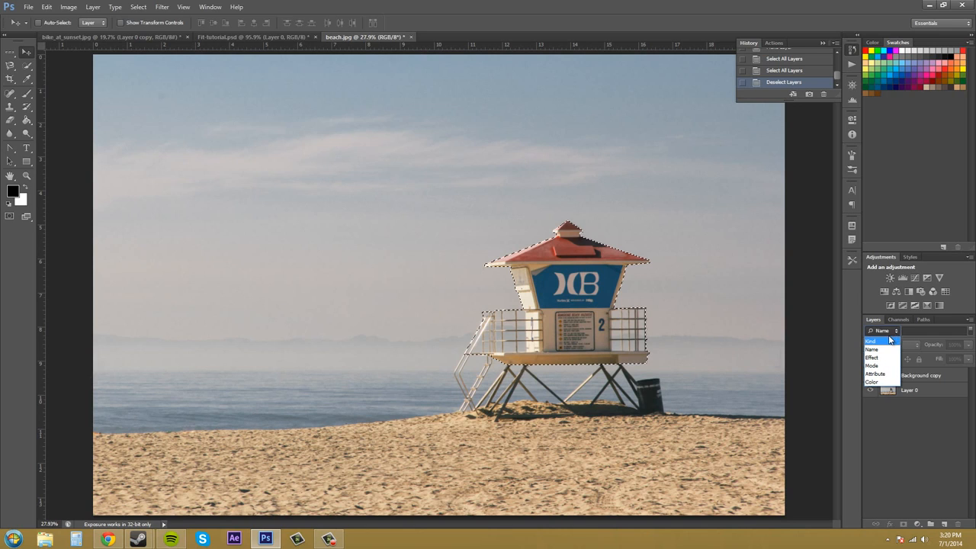
{"action": "left_click", "coordinate": [881, 350]}
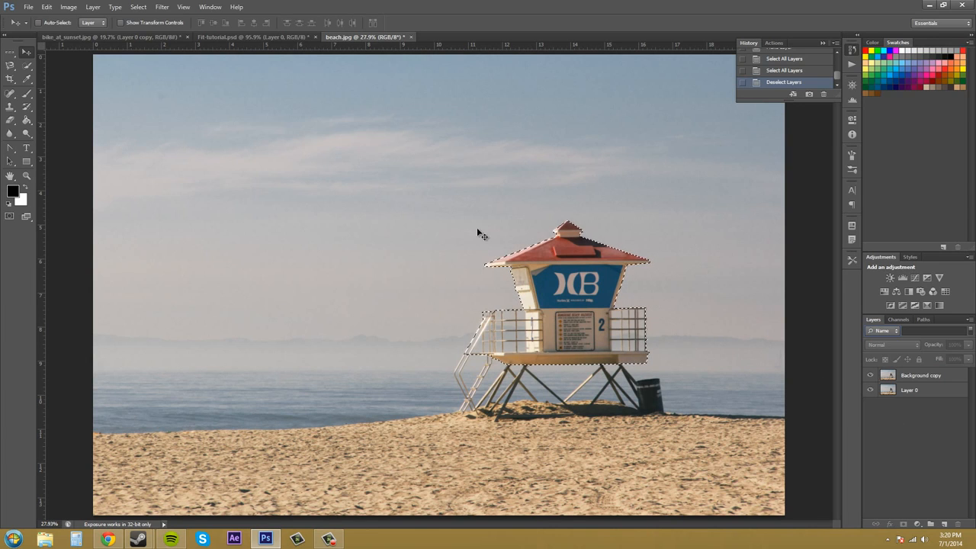
{"action": "left_click", "coordinate": [139, 7]}
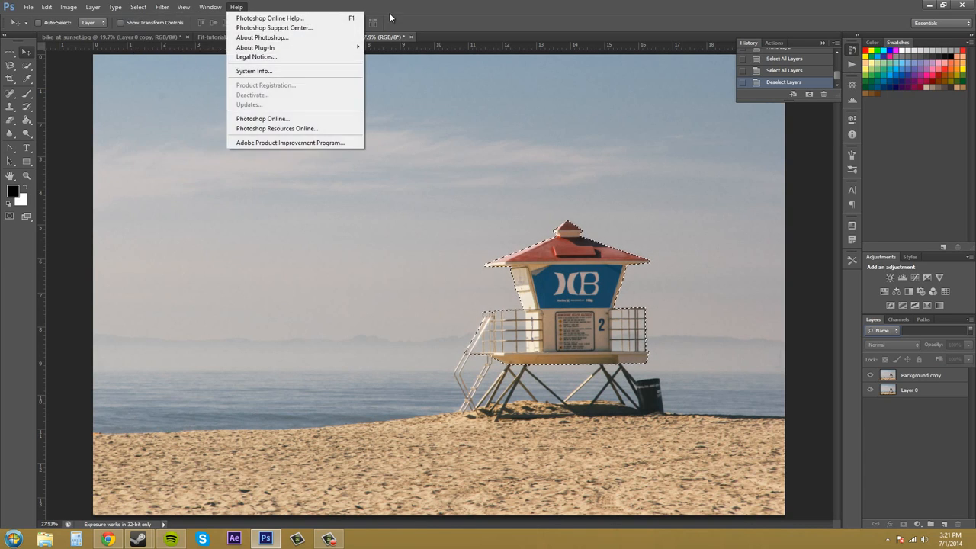
{"action": "left_click", "coordinate": [413, 6]}
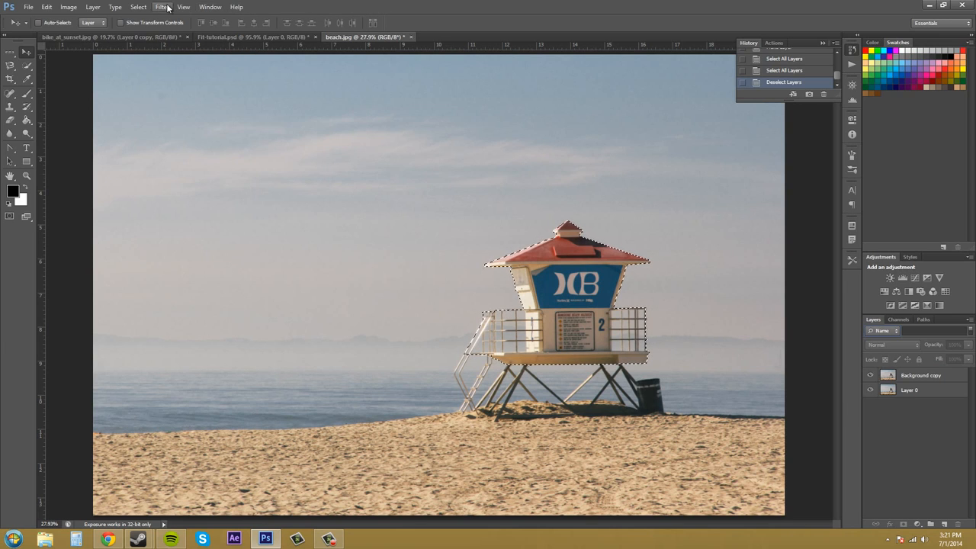
- Activate the Quick Selection tool to view its Refine Edge option, and return to the Move tool
{"action": "left_click", "coordinate": [26, 78]}
{"action": "left_click", "coordinate": [25, 66]}
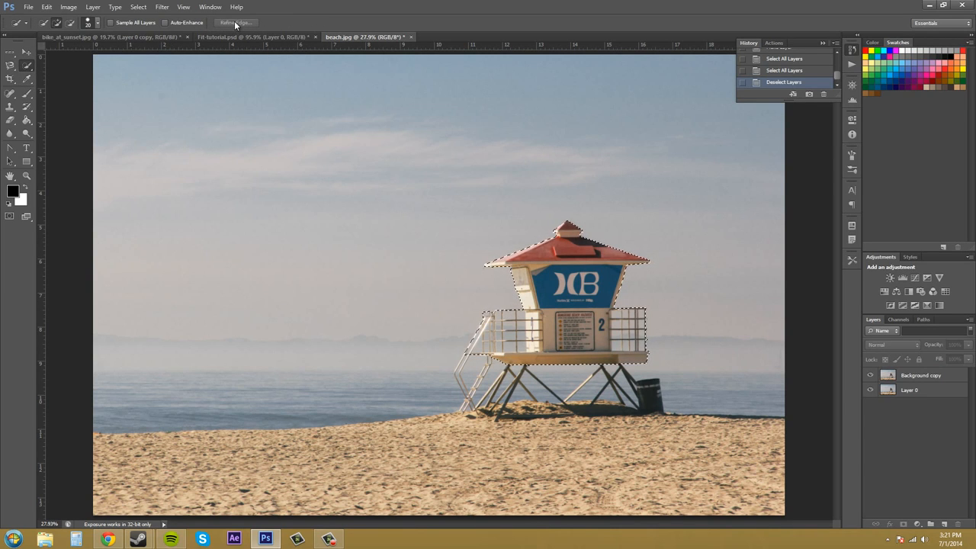
{"action": "left_click", "coordinate": [22, 56]}
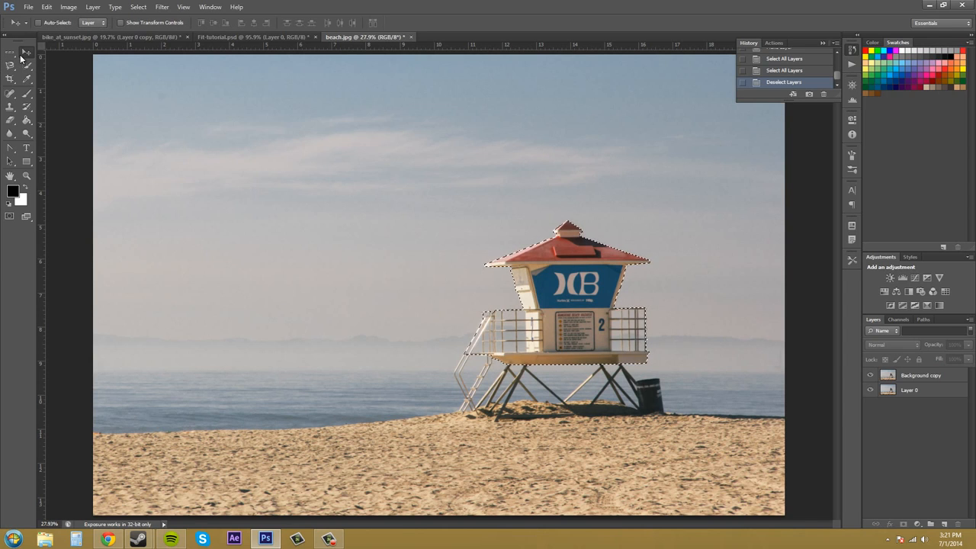
- Examine the Expand Selection setting for the lifeguard tower selection and close it without applying
{"action": "left_click", "coordinate": [157, 7]}
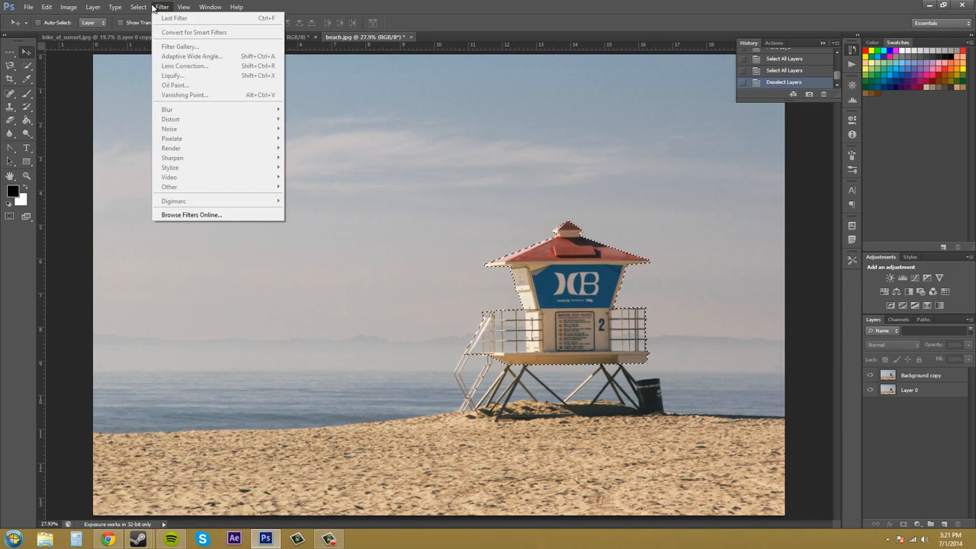
{"action": "mouse_move", "coordinate": [128, 8]}
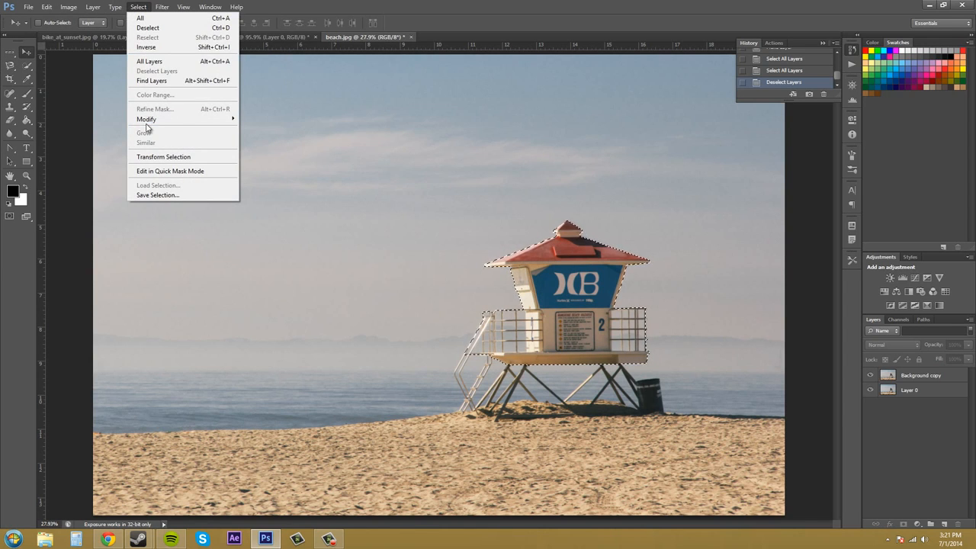
{"action": "mouse_move", "coordinate": [146, 120]}
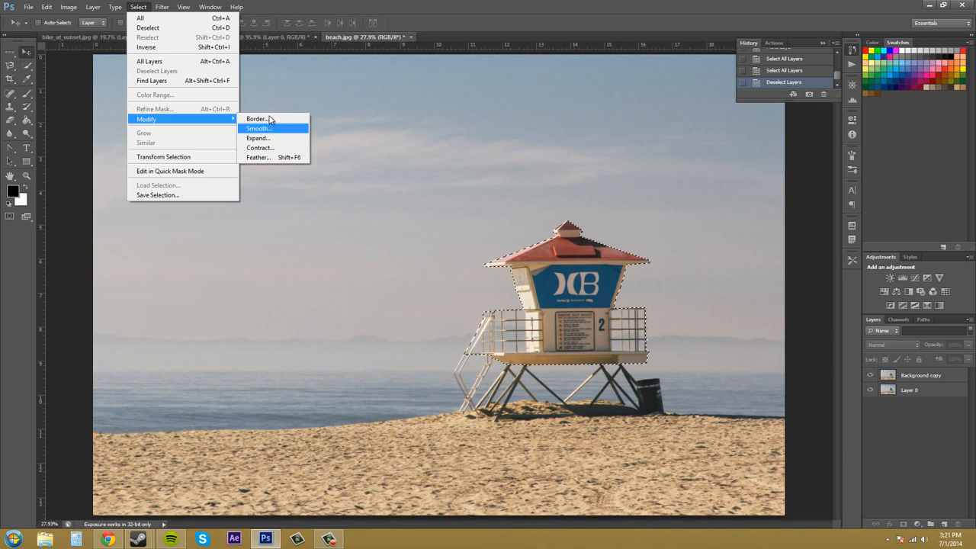
{"action": "left_click", "coordinate": [267, 139]}
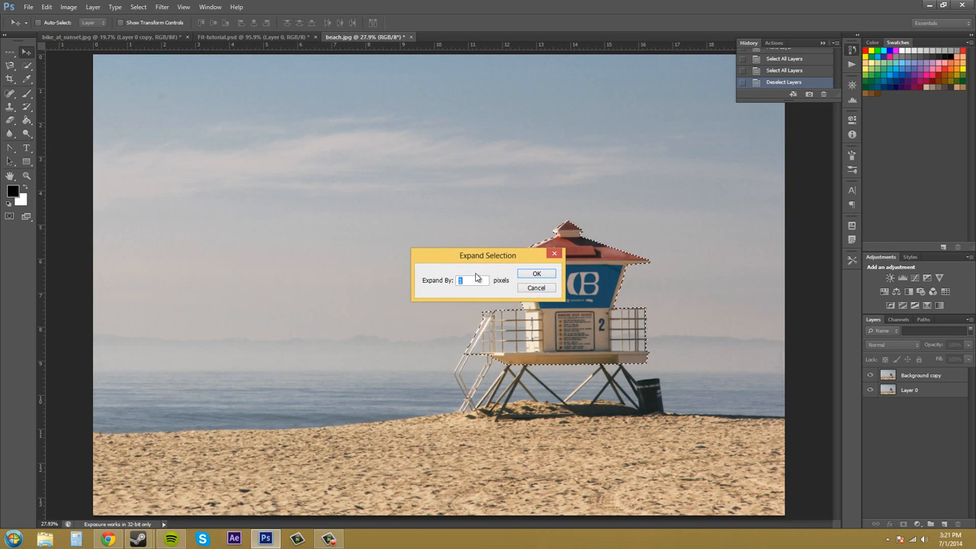
{"action": "left_click_drag", "start_coordinate": [439, 247], "coordinate": [347, 238]}
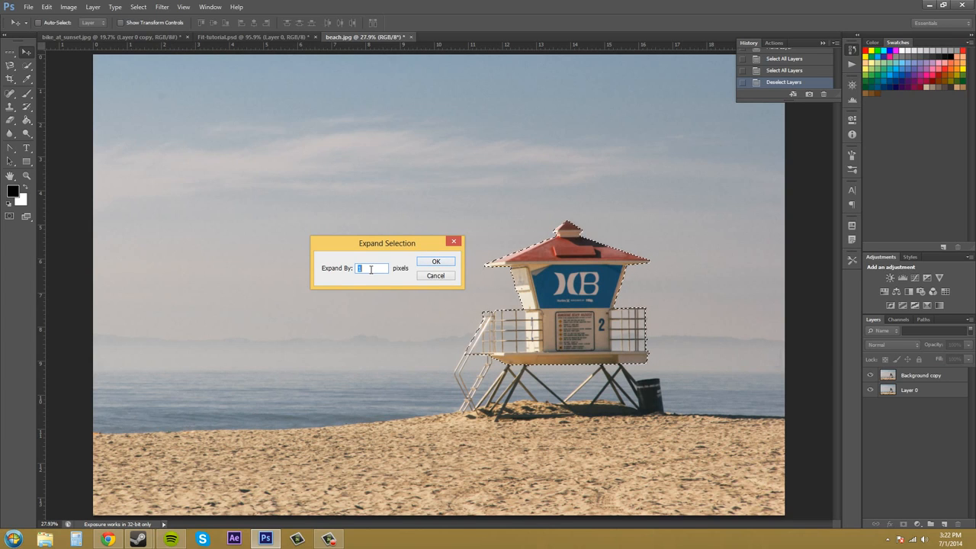
{"action": "left_click", "coordinate": [448, 281]}
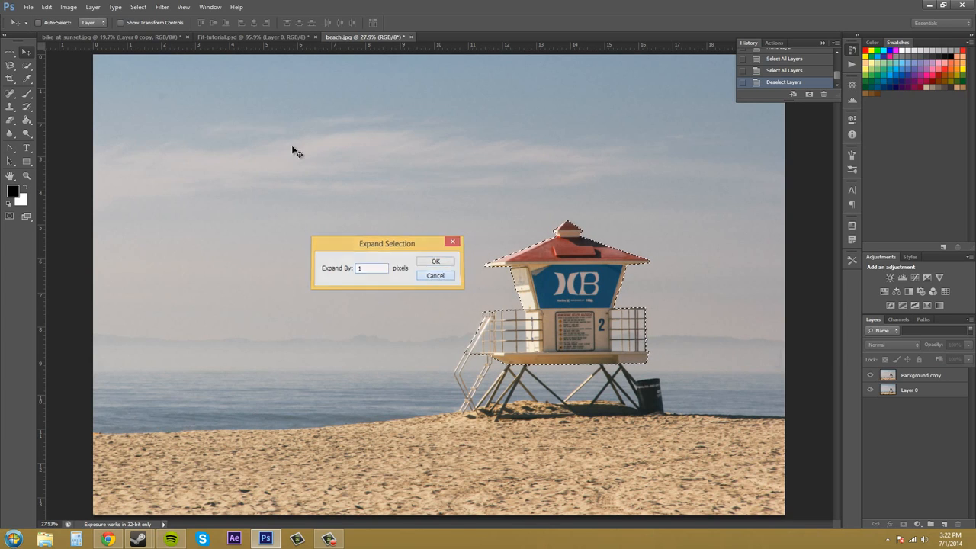
- Try to contract the lifeguard tower selection by 0 pixels
{"action": "left_click", "coordinate": [138, 7]}
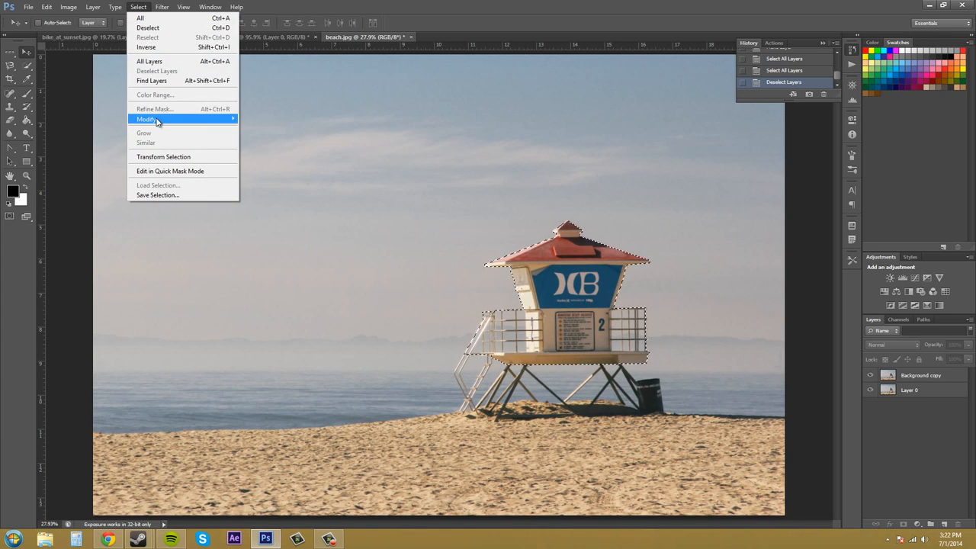
{"action": "left_click", "coordinate": [271, 147]}
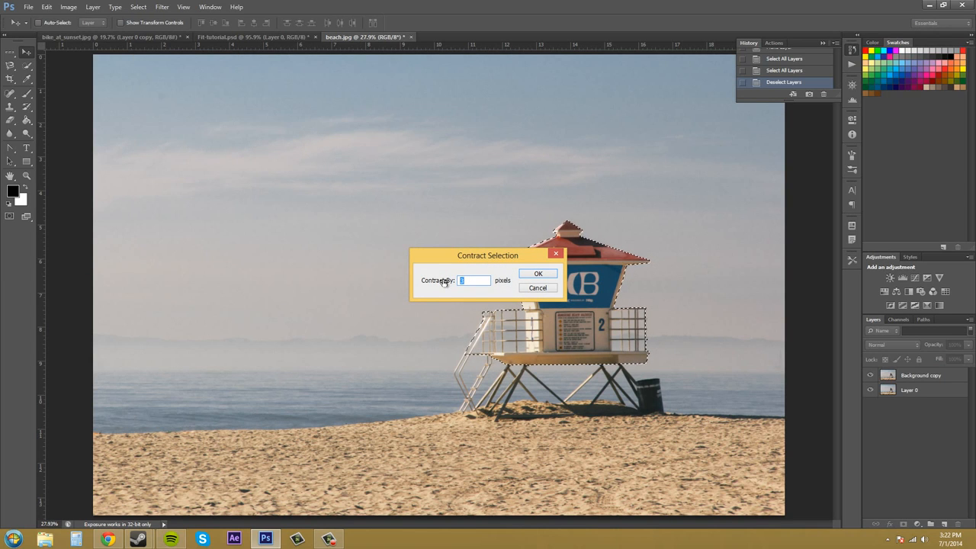
{"action": "type", "text": "0"}
{"action": "left_click", "coordinate": [538, 274]}
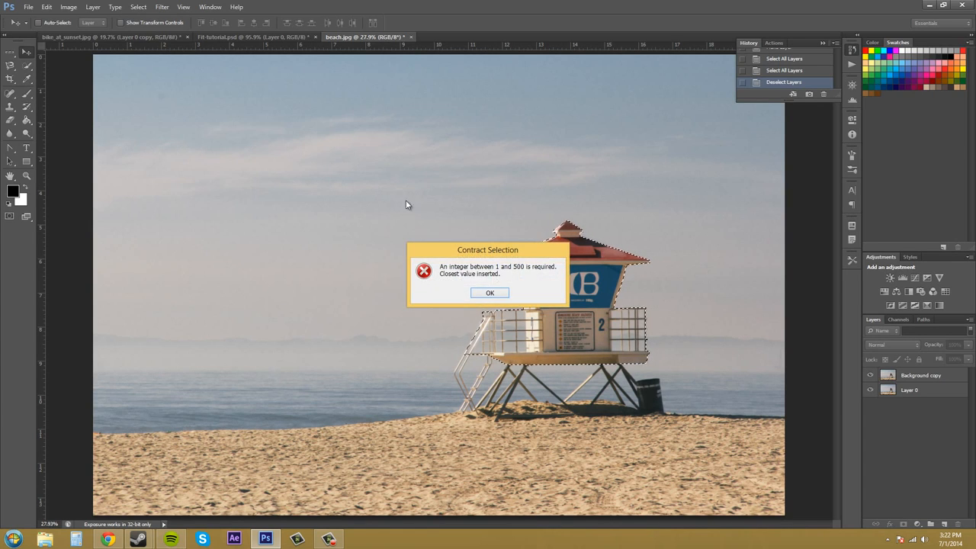
{"action": "left_click", "coordinate": [491, 293]}
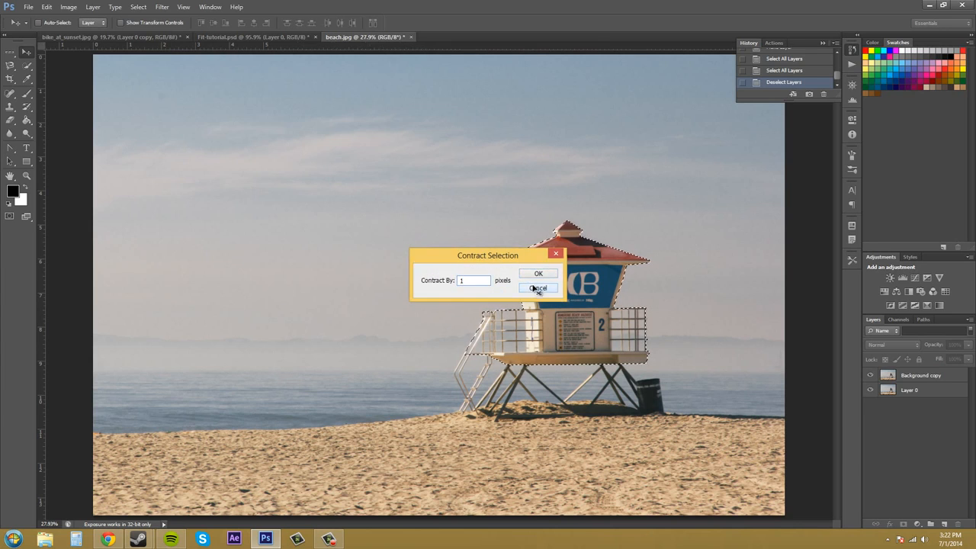
{"action": "left_click", "coordinate": [536, 287]}
- Make the Background copy layer active and check which selection commands it offers
{"action": "left_click", "coordinate": [161, 9]}
{"action": "mouse_move", "coordinate": [138, 7]}
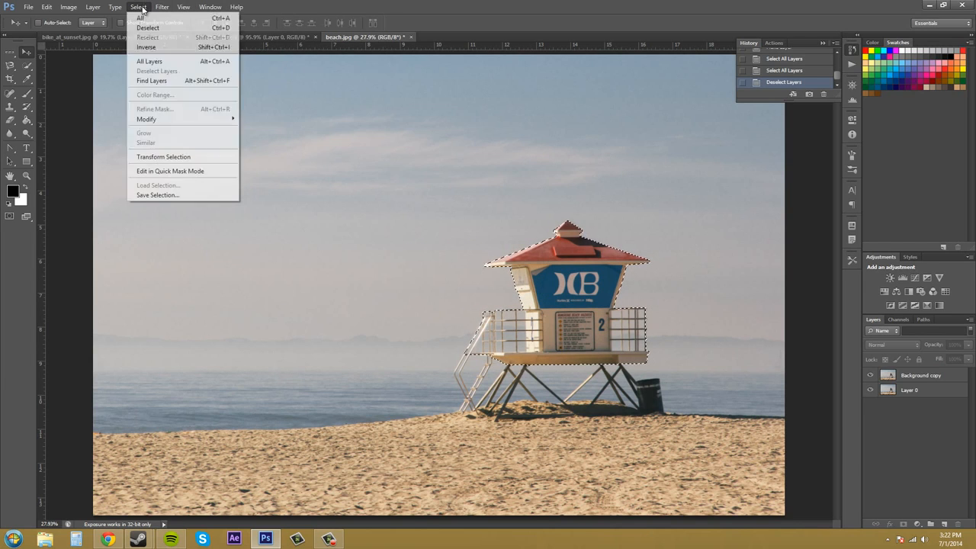
{"action": "mouse_move", "coordinate": [170, 124]}
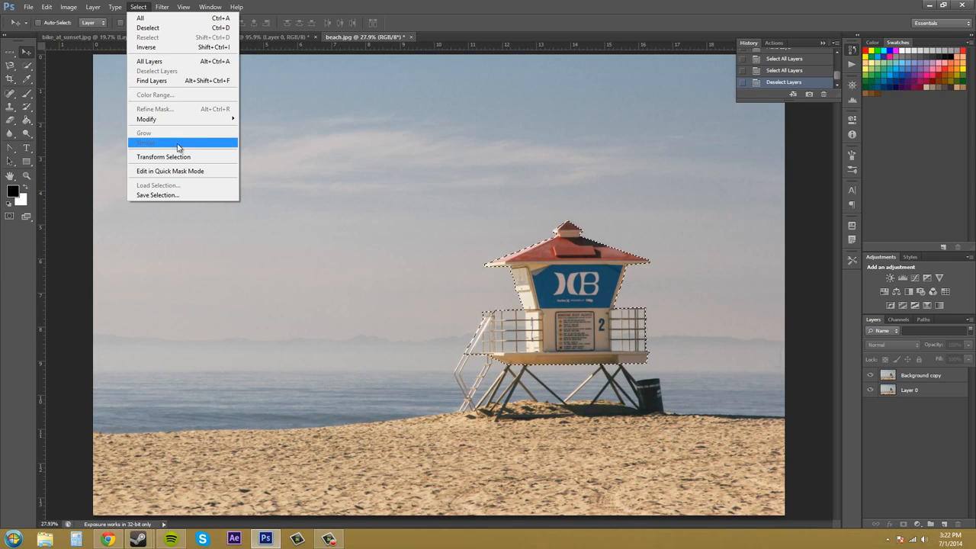
{"action": "left_click", "coordinate": [940, 376]}
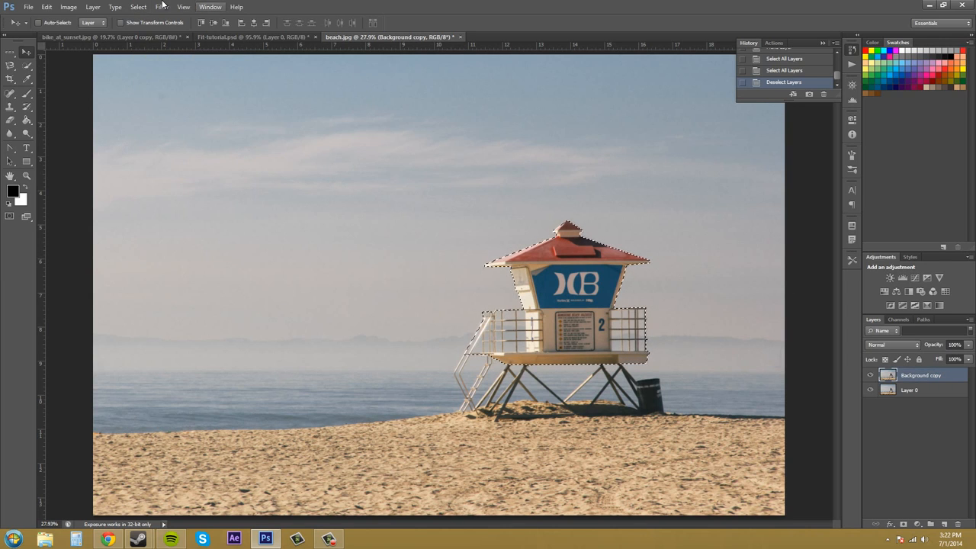
{"action": "left_click", "coordinate": [138, 7]}
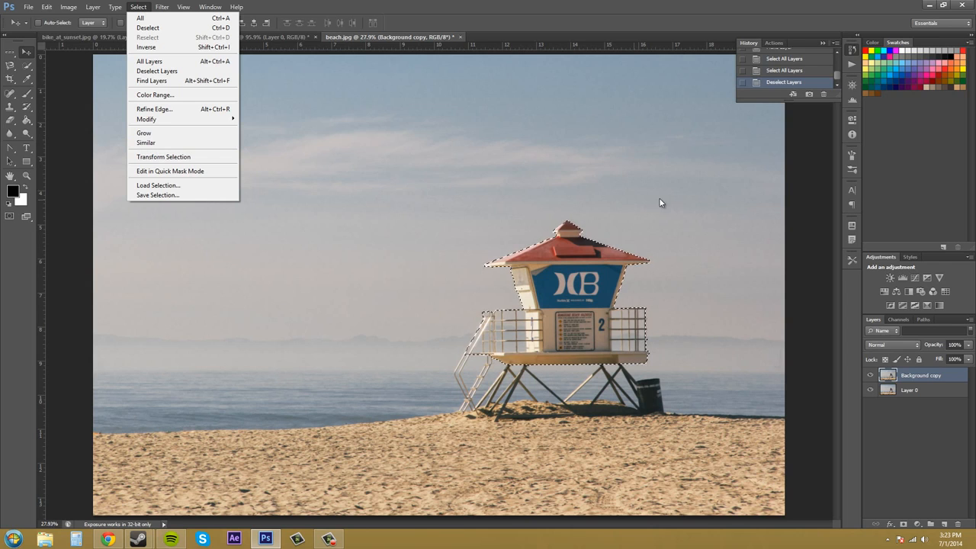
- Extend the lifeguard tower selection to matching colors with the Similar command
{"action": "left_click", "coordinate": [540, 250]}
{"action": "key", "text": "z"}
{"action": "left_click_drag", "start_coordinate": [506, 247], "coordinate": [557, 237]}
{"action": "key", "text": "v"}
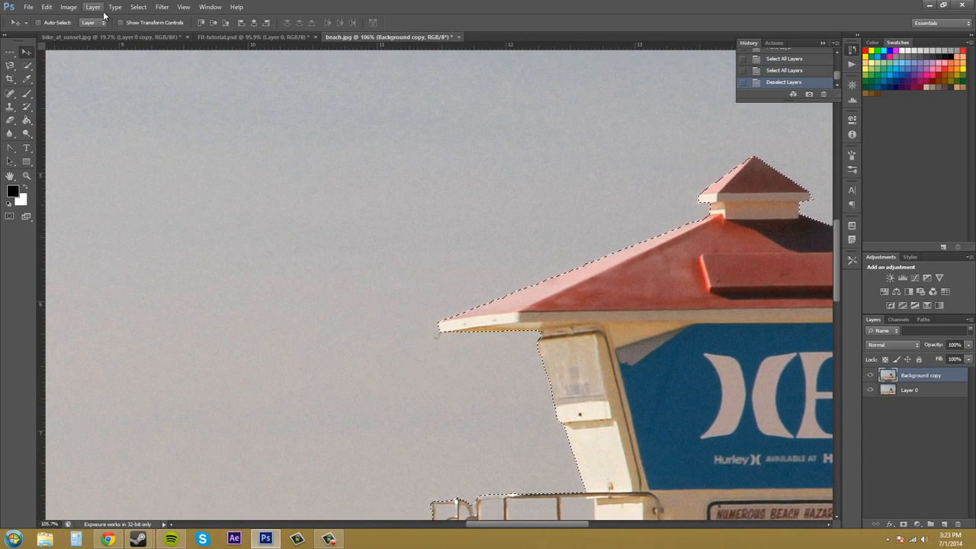
{"action": "left_click", "coordinate": [140, 9]}
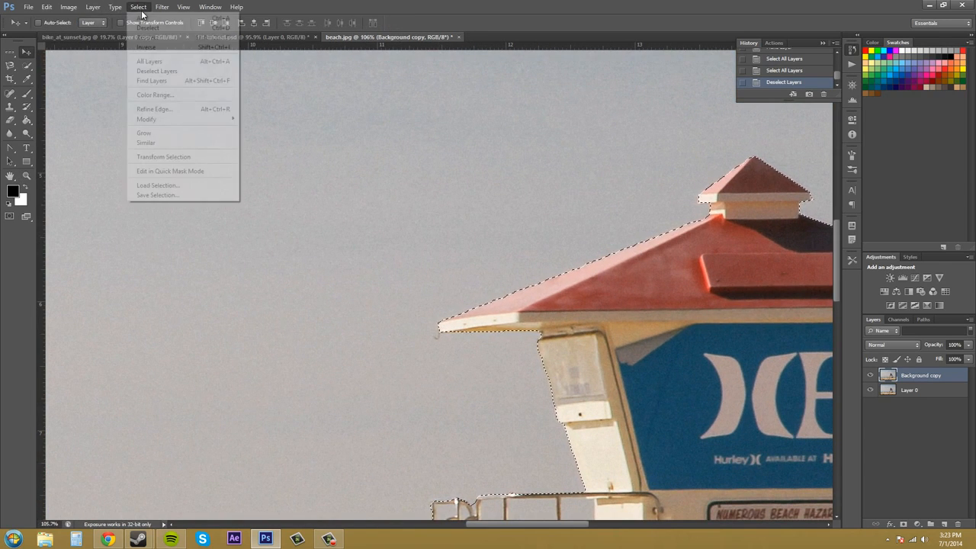
{"action": "left_click", "coordinate": [155, 145]}
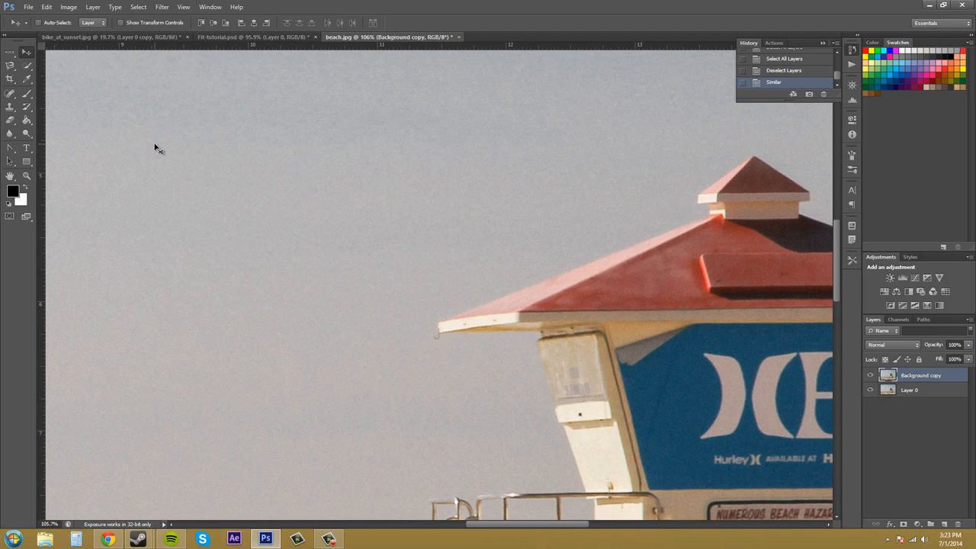
- Inspect the tower area for the extended selection's outline and undo the Similar command
{"action": "scroll", "coordinate": [511, 220], "scroll_direction": "down", "scroll_amount": 1}
{"action": "scroll", "coordinate": [515, 222], "scroll_direction": "down", "scroll_amount": 3}
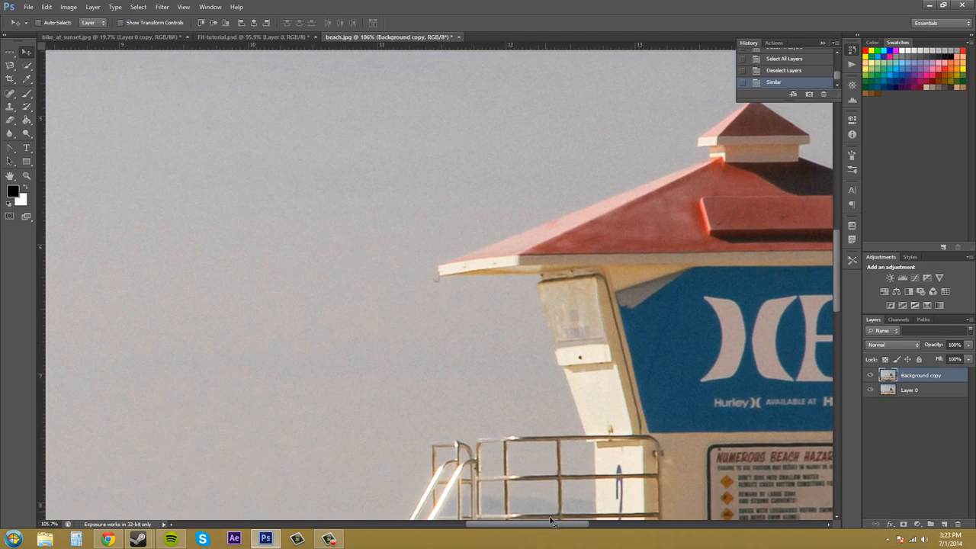
{"action": "scroll", "coordinate": [599, 475], "scroll_direction": "right", "scroll_amount": 10}
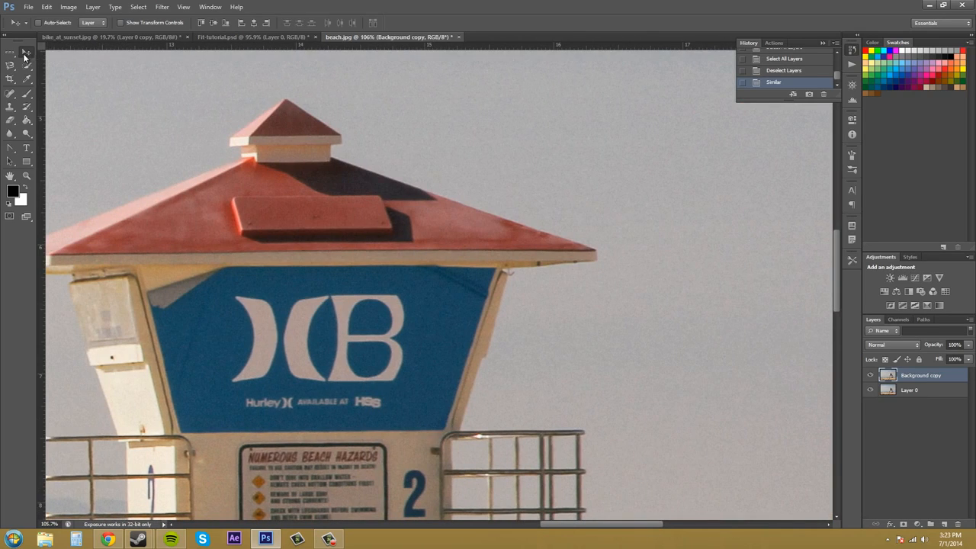
{"action": "scroll", "coordinate": [534, 331], "scroll_direction": "down", "scroll_amount": 10}
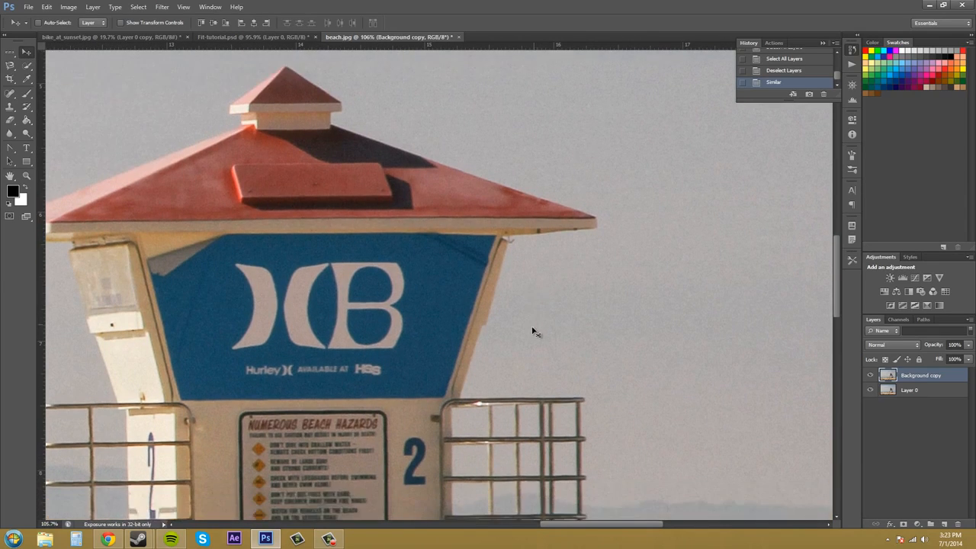
{"action": "scroll", "coordinate": [515, 351], "scroll_direction": "down", "scroll_amount": 2}
{"action": "scroll", "coordinate": [506, 343], "scroll_direction": "up", "scroll_amount": 4}
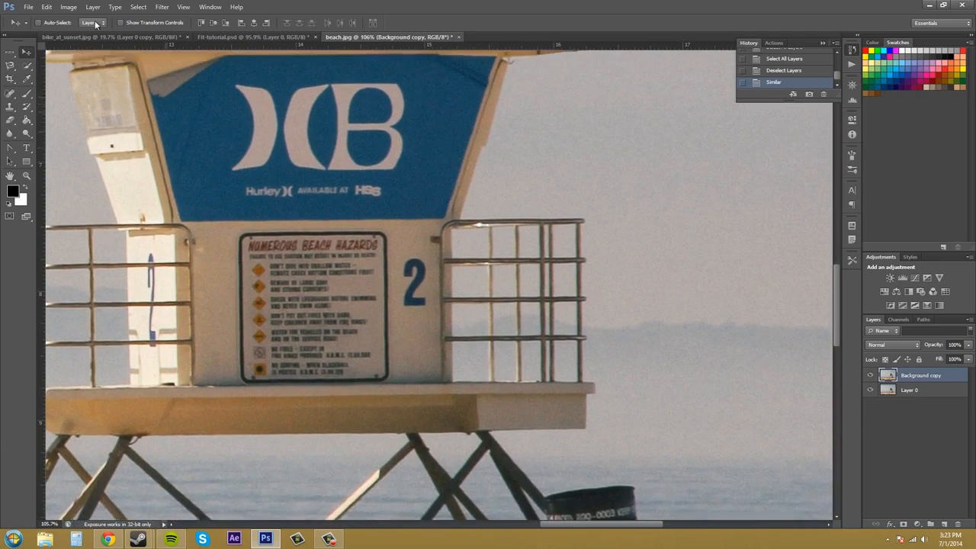
{"action": "left_click", "coordinate": [28, 6]}
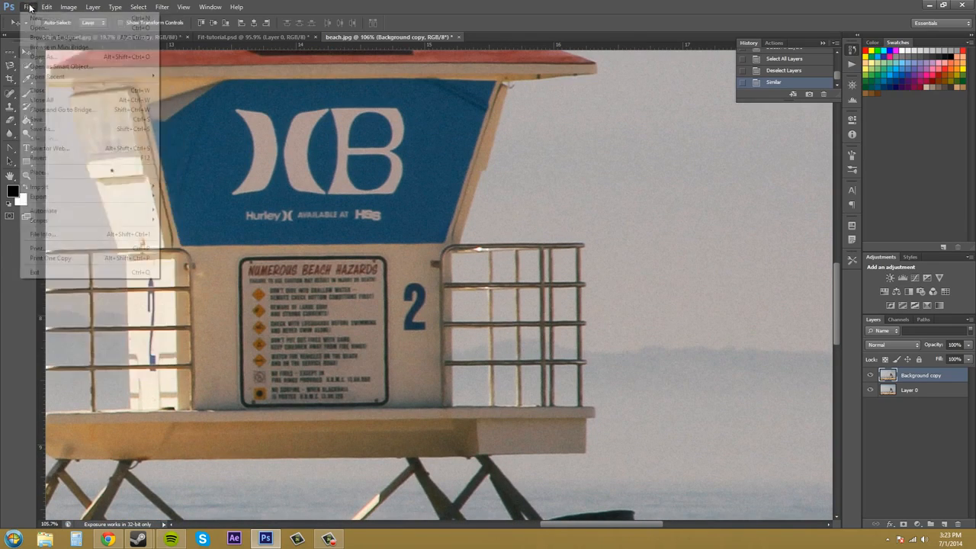
{"action": "left_click", "coordinate": [48, 18]}
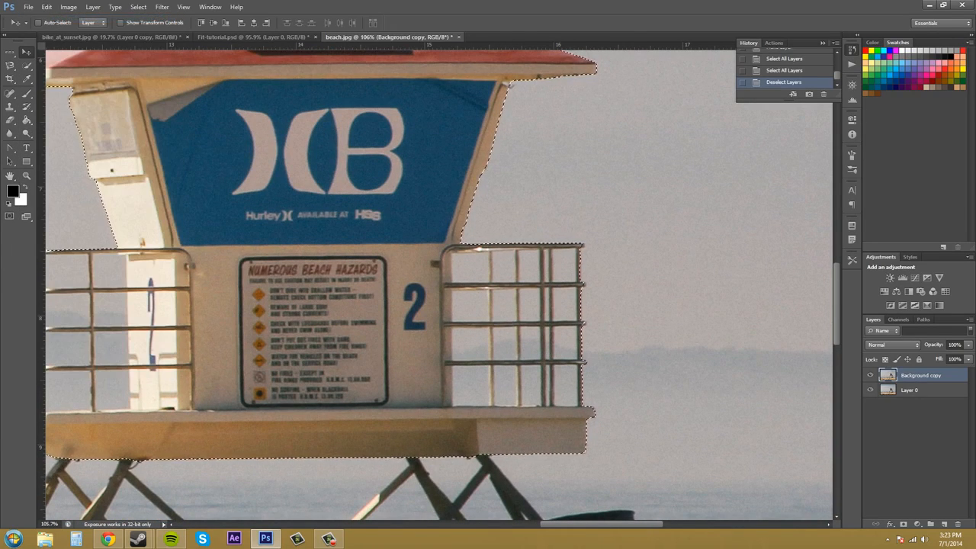
- Apply Similar to the lifeguard tower selection once more and step back to the original tower outline
{"action": "left_click_drag", "start_coordinate": [552, 158], "coordinate": [558, 346]}
{"action": "key", "text": "z"}
{"action": "key", "text": "v"}
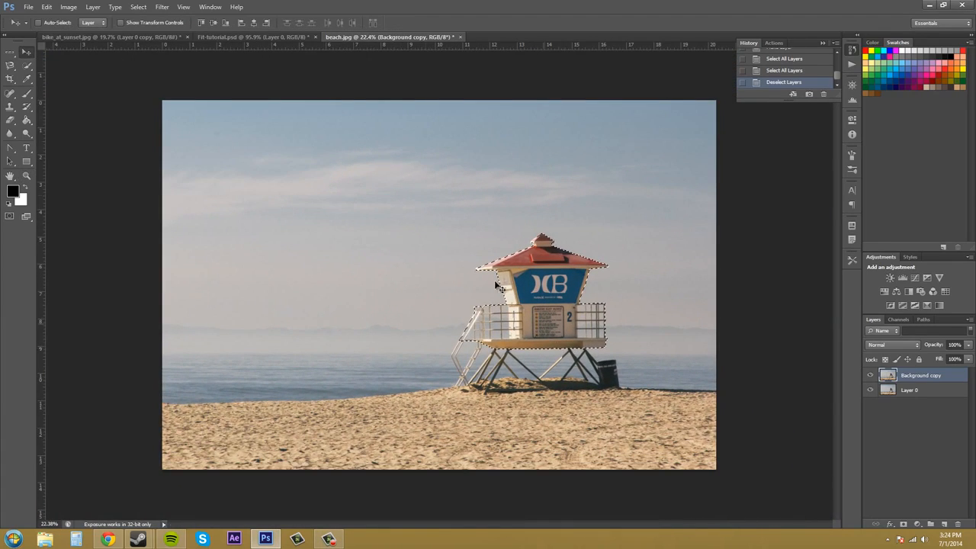
{"action": "left_click", "coordinate": [138, 7]}
{"action": "left_click", "coordinate": [151, 143]}
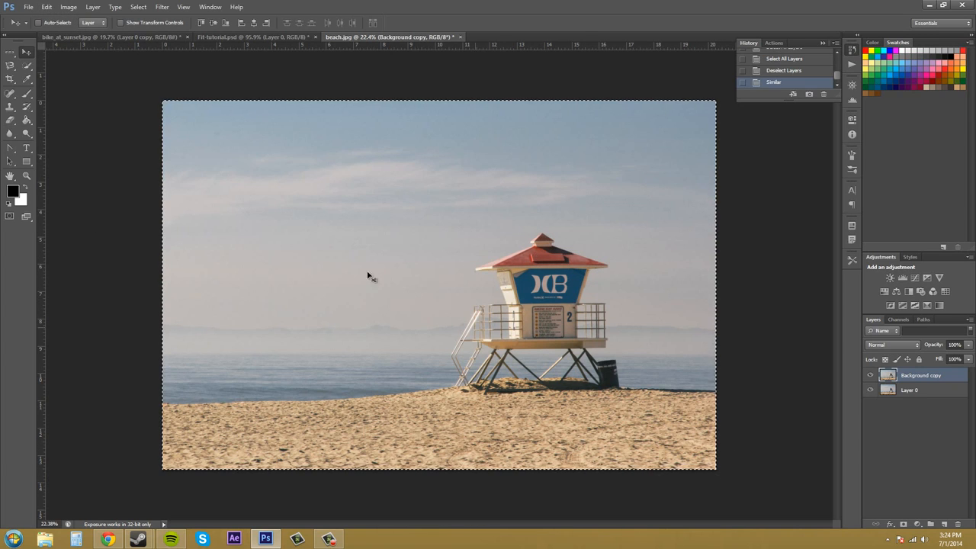
{"action": "left_click", "coordinate": [50, 7]}
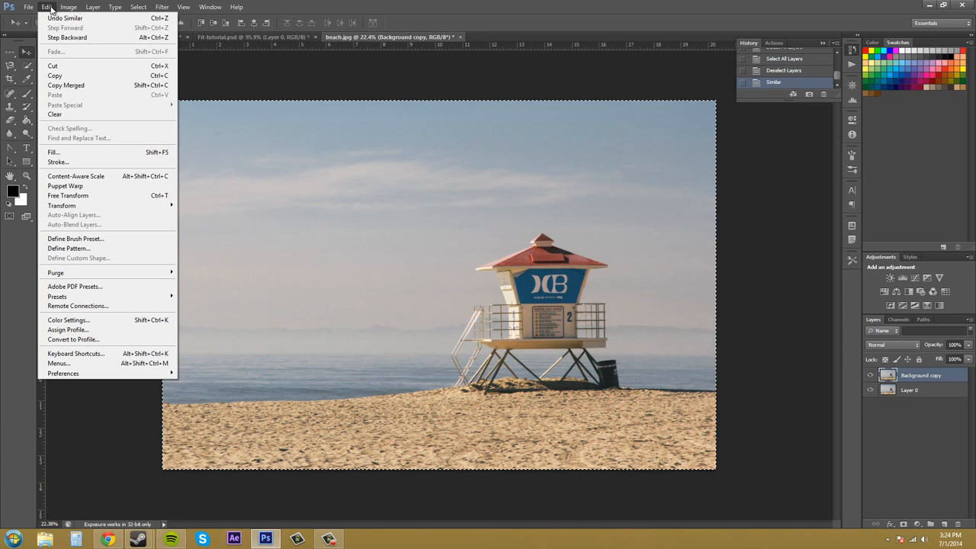
{"action": "left_click", "coordinate": [56, 17]}
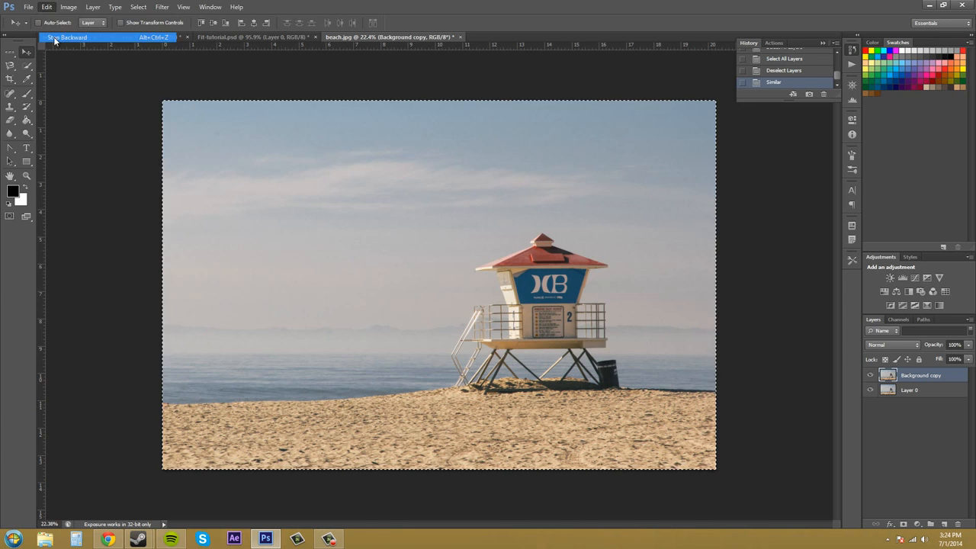
- Reselect the Background copy layer while keeping the lifeguard tower selection
{"action": "left_click", "coordinate": [137, 7]}
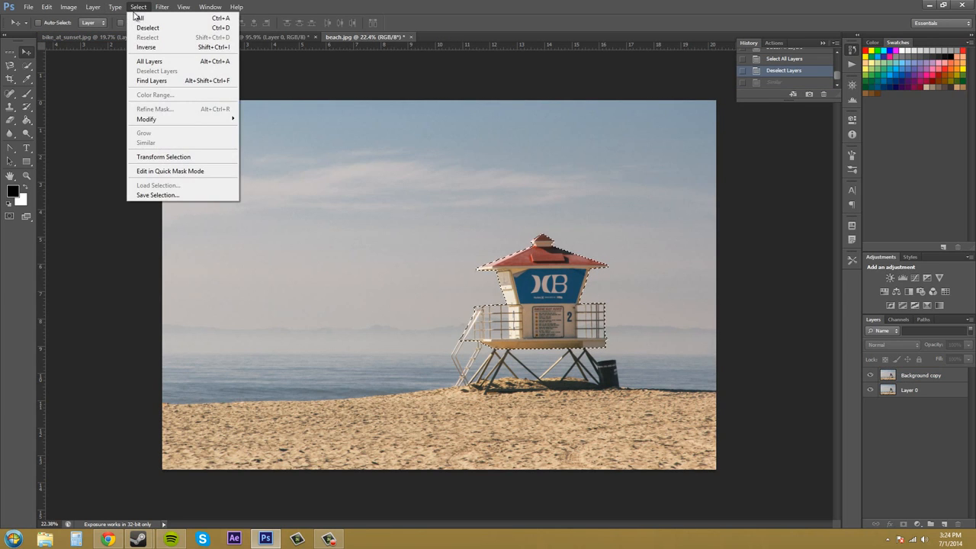
{"action": "double_click", "coordinate": [952, 382]}
{"action": "key", "text": "Return"}
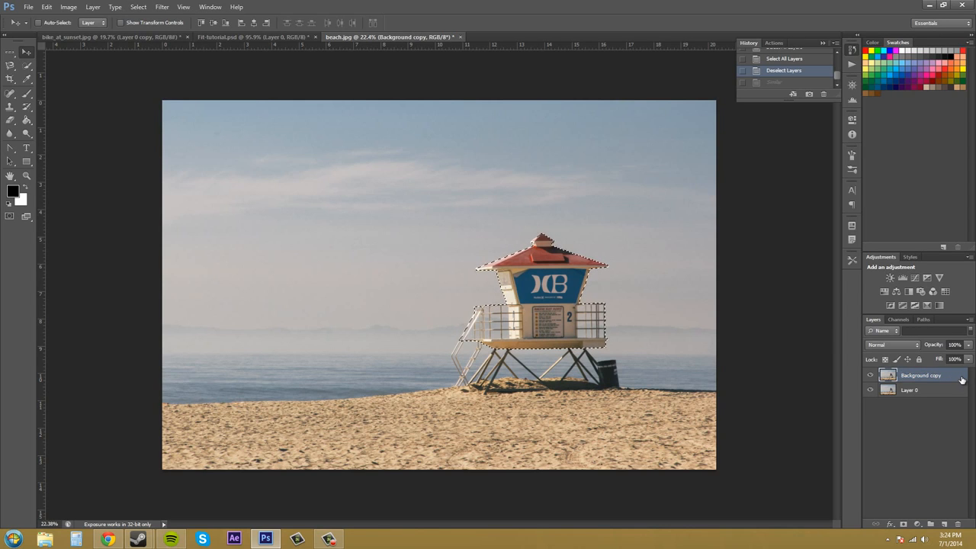
- Extend the lifeguard tower selection into adjacent similar colors with the Grow command
{"action": "left_click", "coordinate": [138, 7]}
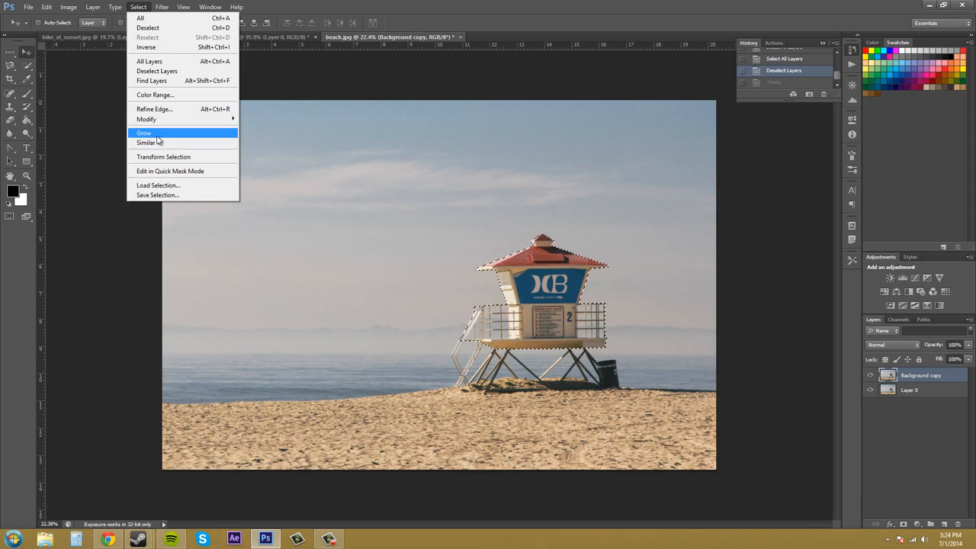
{"action": "left_click", "coordinate": [521, 244]}
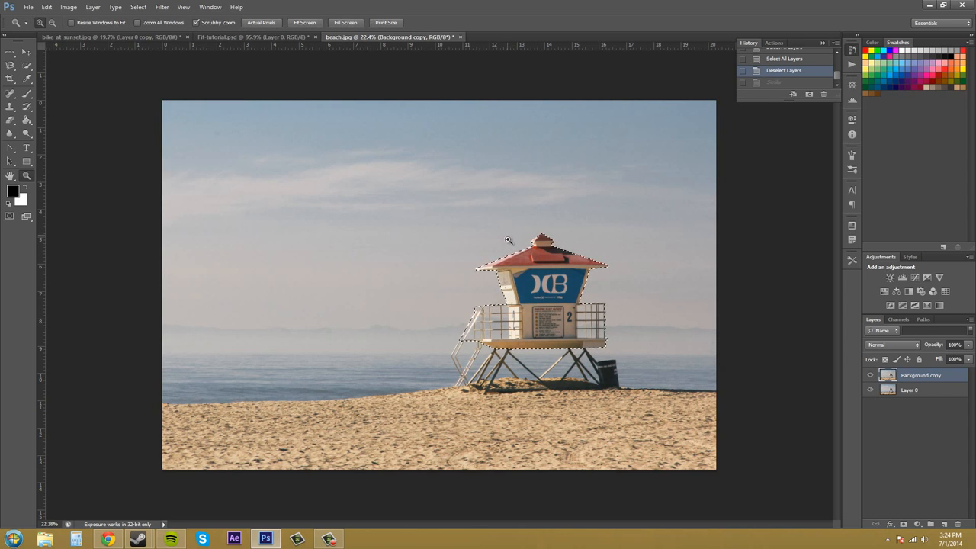
{"action": "scroll", "coordinate": [521, 244], "scroll_direction": "up", "scroll_amount": 10}
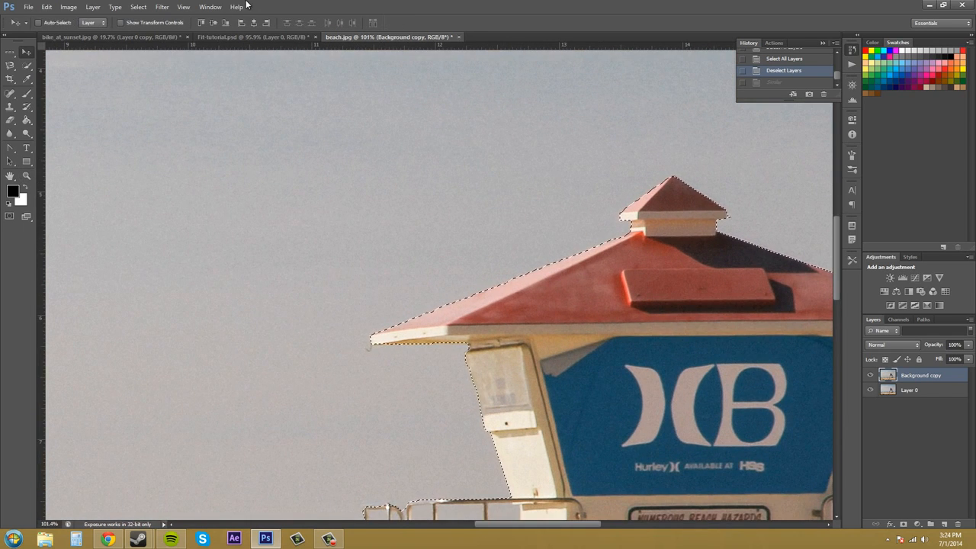
{"action": "left_click", "coordinate": [138, 7]}
{"action": "left_click", "coordinate": [163, 133]}
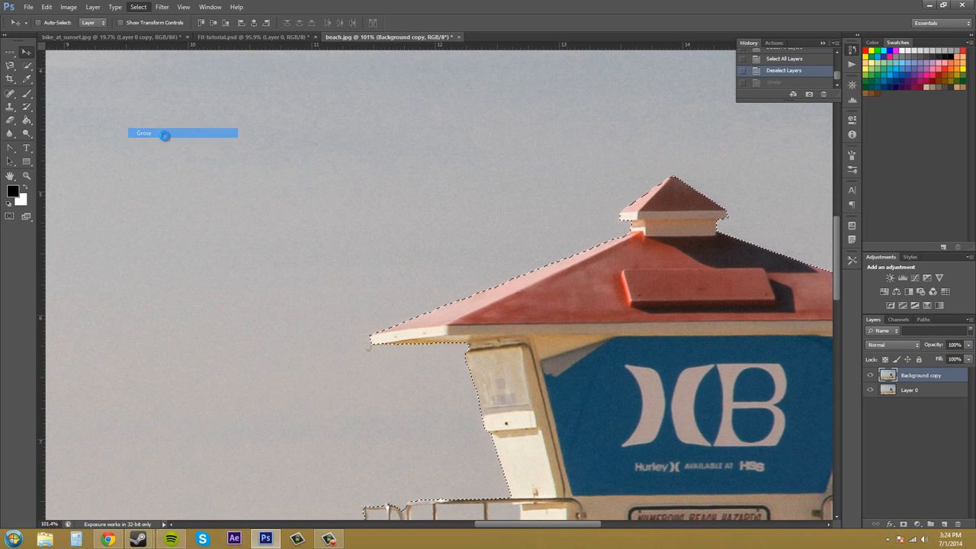
{"action": "scroll", "coordinate": [577, 241], "scroll_direction": "down", "scroll_amount": 1}
{"action": "scroll", "coordinate": [577, 241], "scroll_direction": "down", "scroll_amount": 8}
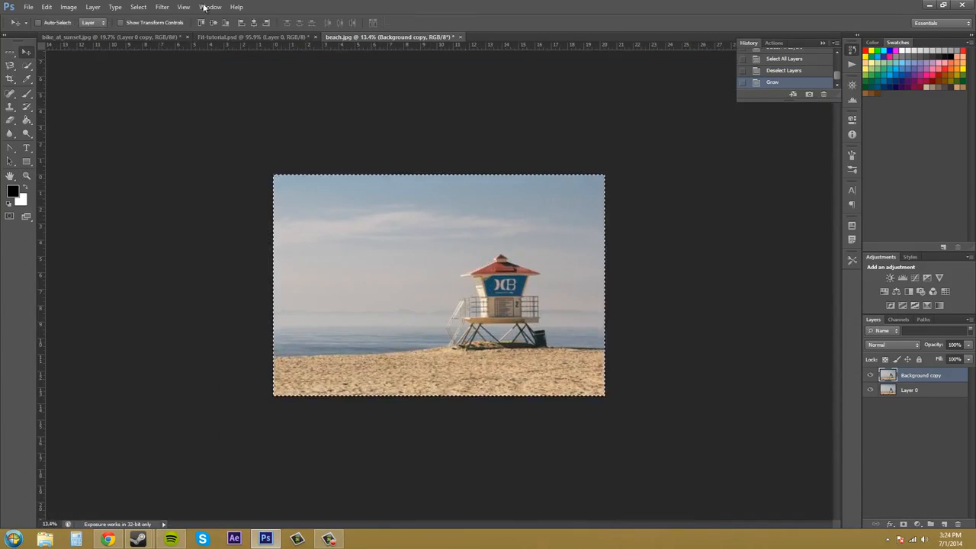
- Undo the Grow command to restore the original lifeguard tower selection
{"action": "left_click", "coordinate": [138, 7]}
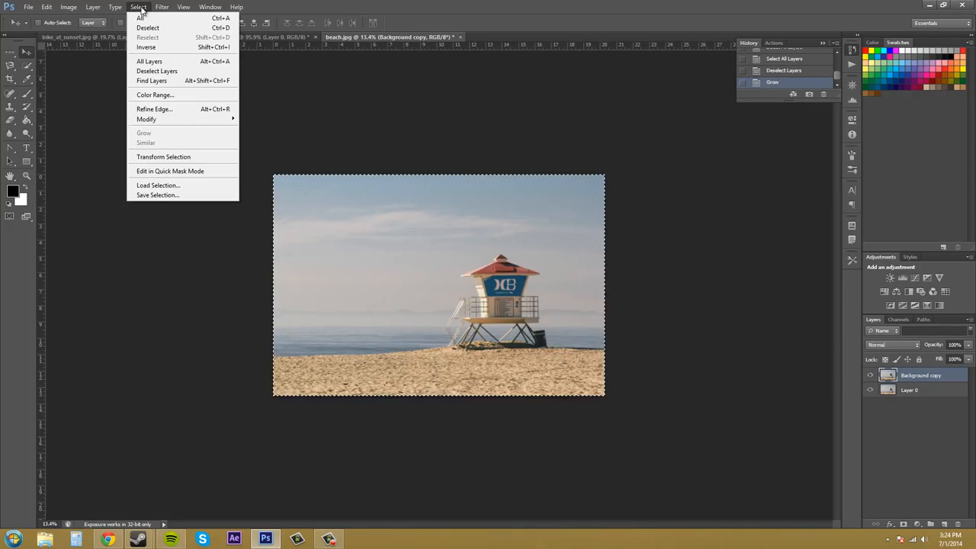
{"action": "mouse_move", "coordinate": [119, 8]}
{"action": "key", "text": "Right"}
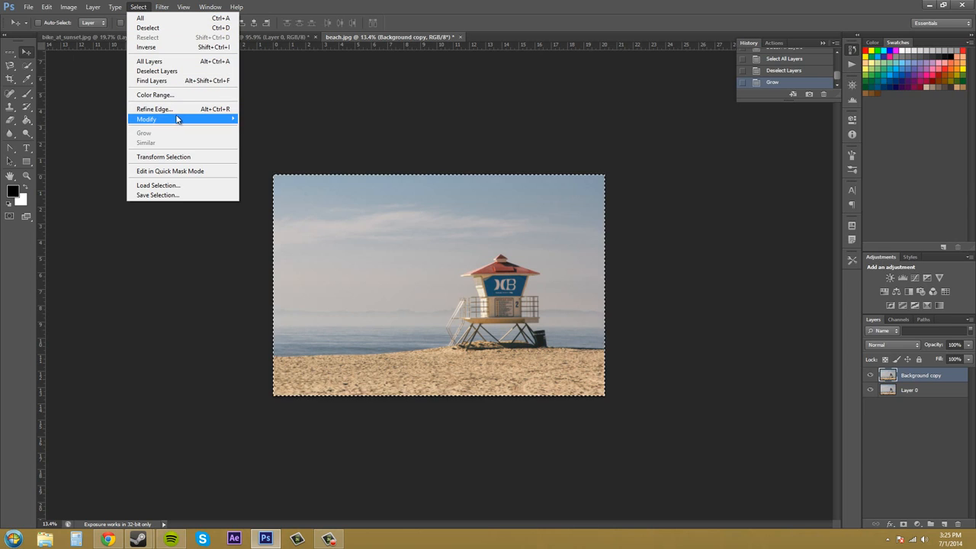
{"action": "mouse_move", "coordinate": [180, 119]}
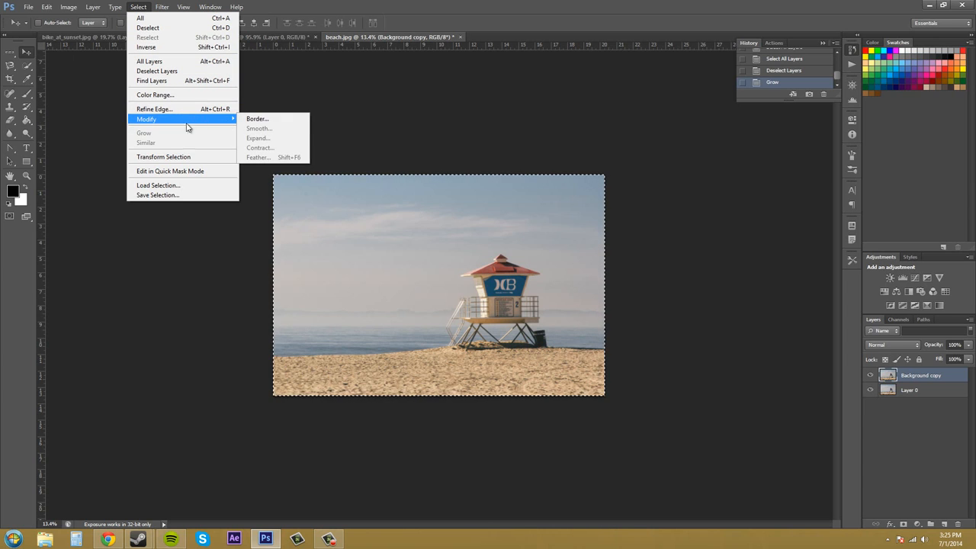
{"action": "left_click", "coordinate": [64, 20]}
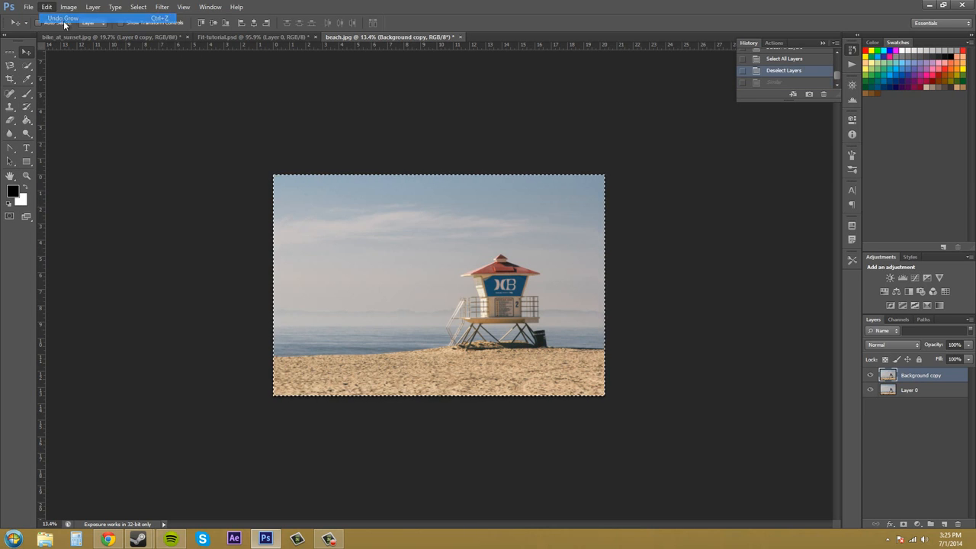
- Examine the tower selection's outline closely along the roof edge and around the whole structure
{"action": "key", "text": "z"}
{"action": "left_click_drag", "start_coordinate": [504, 276], "coordinate": [526, 277]}
{"action": "left_click_drag", "start_coordinate": [277, 212], "coordinate": [297, 207]}
{"action": "key", "text": "v"}
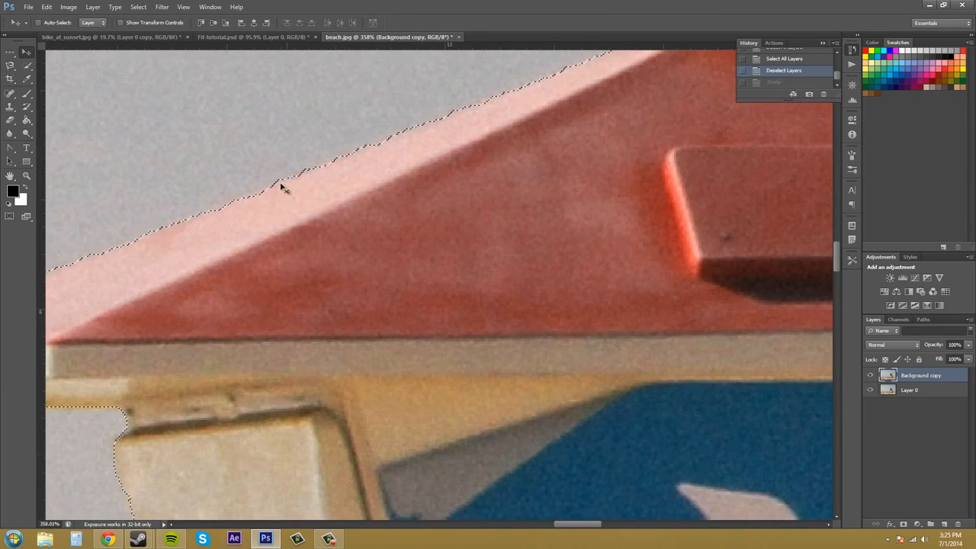
{"action": "key", "text": "z"}
{"action": "left_click_drag", "start_coordinate": [354, 108], "coordinate": [295, 122]}
{"action": "key", "text": "v"}
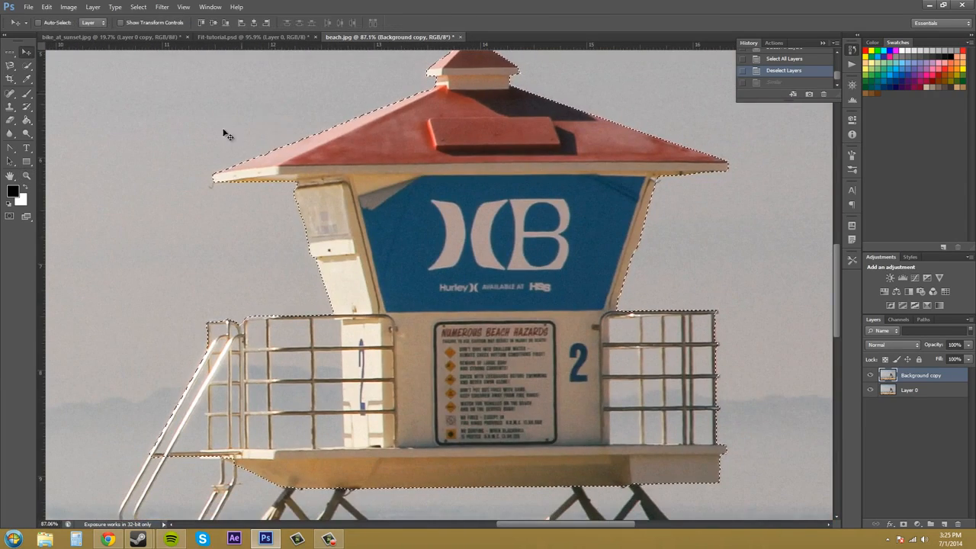
{"action": "key", "text": "z"}
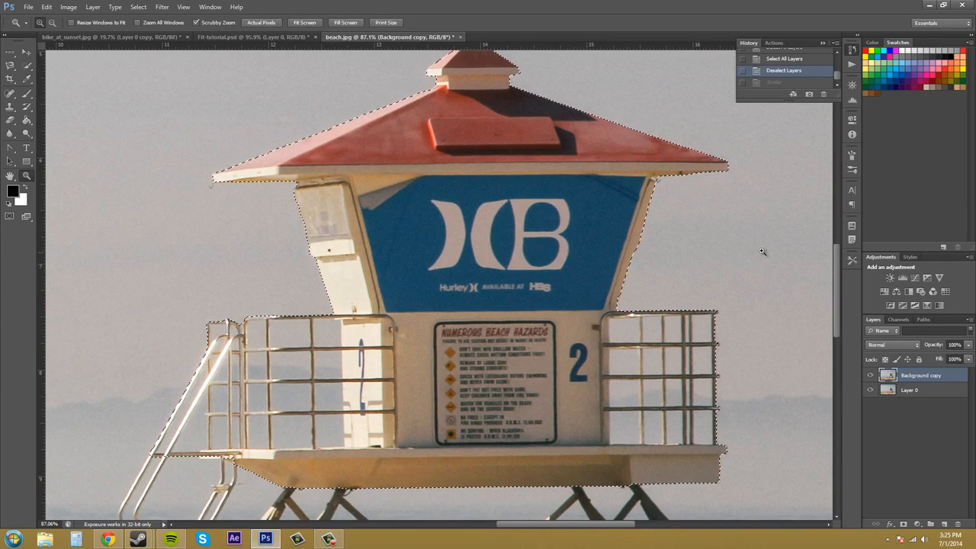
{"action": "left_click_drag", "start_coordinate": [748, 259], "coordinate": [737, 262]}
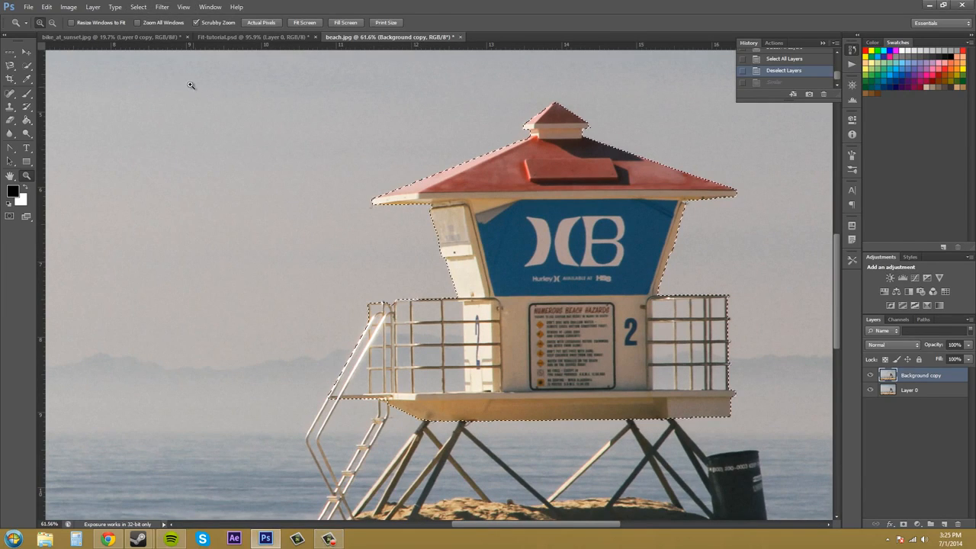
- Try scaling the tower selection to about 115% width and 109% height with Transform Selection, undo the scaling and leave the transform
{"action": "left_click", "coordinate": [138, 7]}
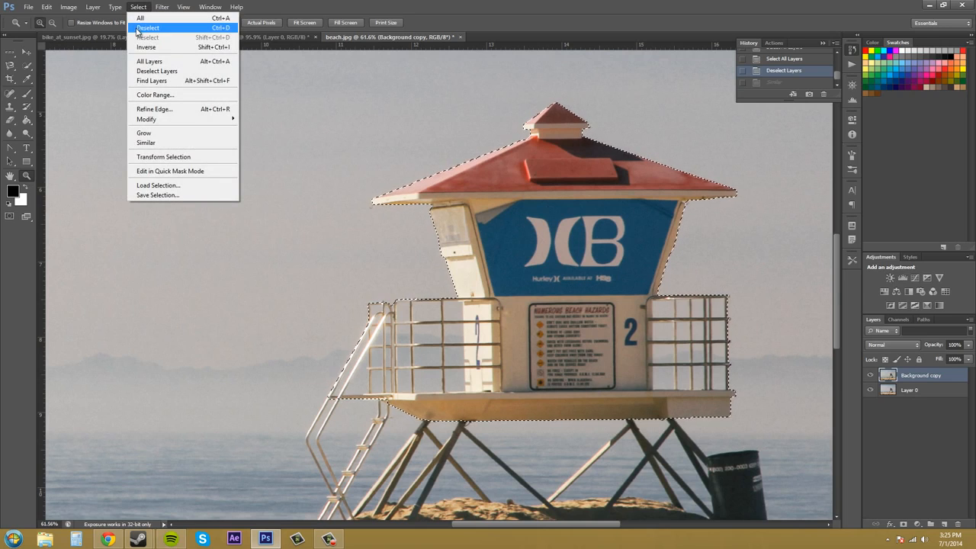
{"action": "left_click", "coordinate": [163, 156]}
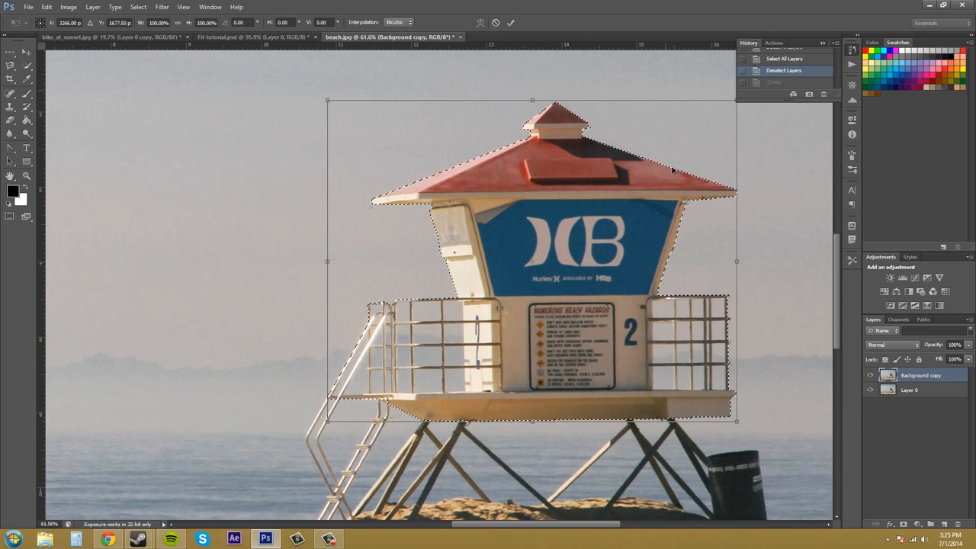
{"action": "left_click_drag", "start_coordinate": [737, 421], "coordinate": [799, 450]}
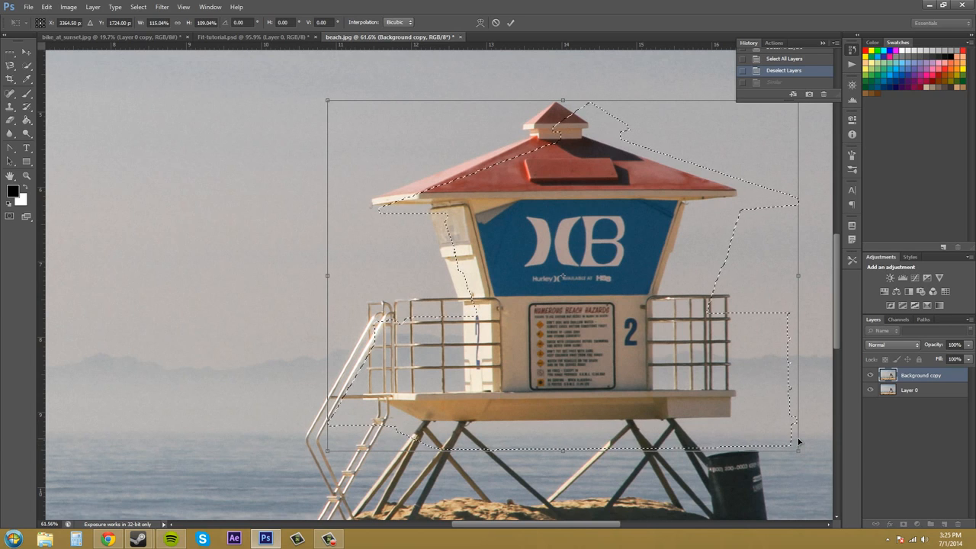
{"action": "key", "text": "ctrl+z"}
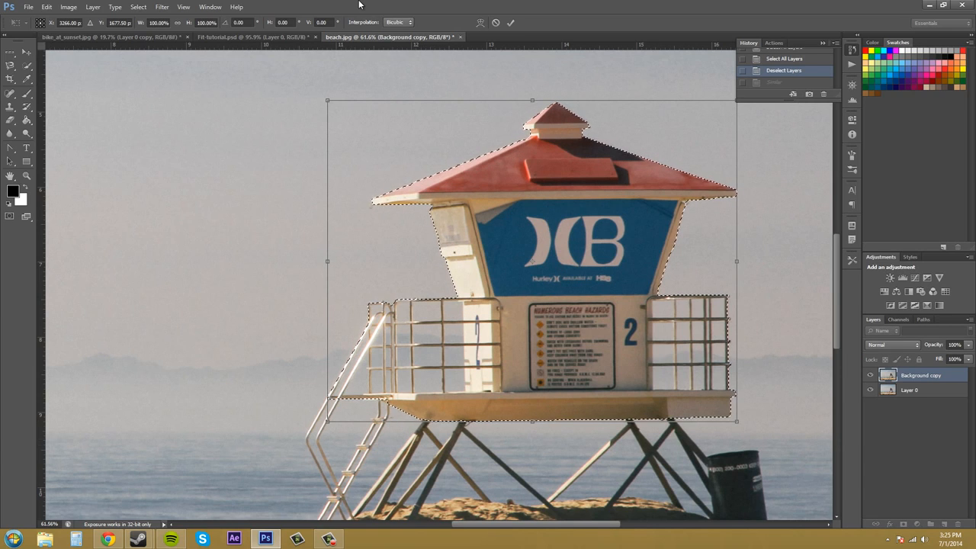
{"action": "key", "text": "Return"}
{"action": "key", "text": "z"}
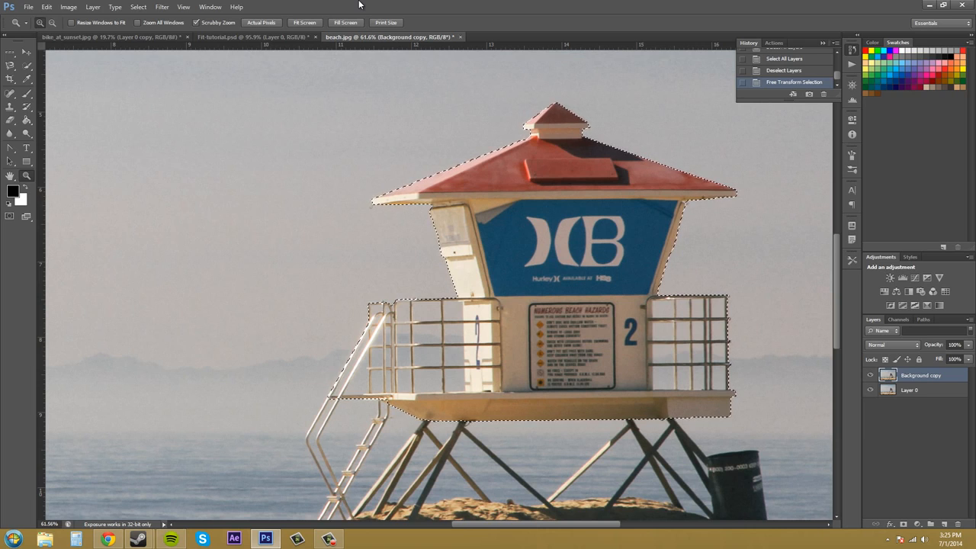
- Display the tower selection in Quick Mask mode, inspect the masked area and step back to the regular selection
{"action": "left_click", "coordinate": [139, 7]}
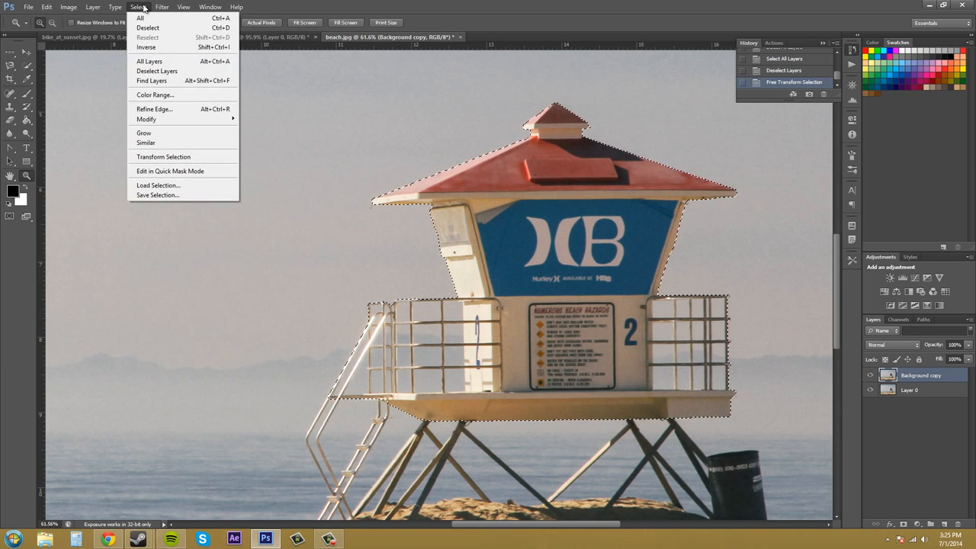
{"action": "left_click", "coordinate": [189, 171]}
{"action": "scroll", "coordinate": [713, 263], "scroll_direction": "down", "scroll_amount": 2}
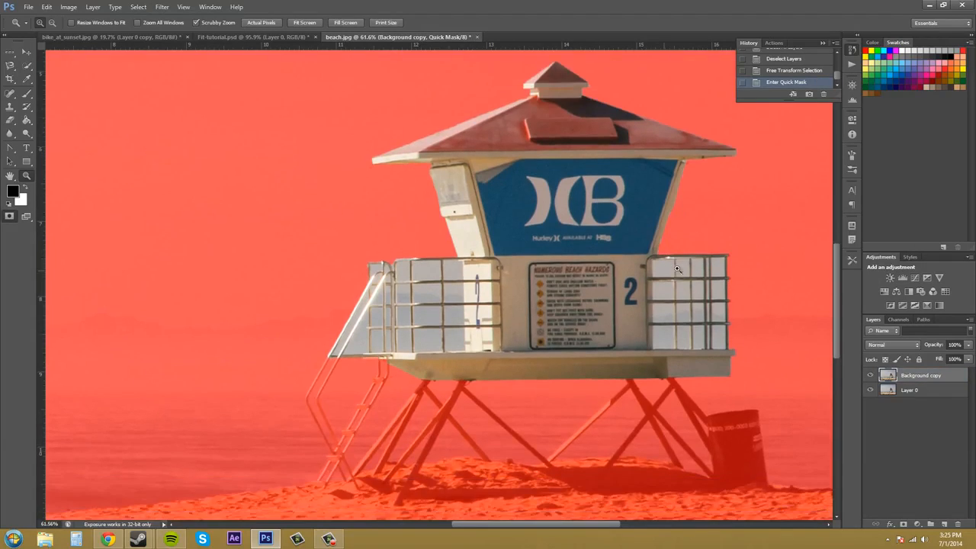
{"action": "scroll", "coordinate": [712, 262], "scroll_direction": "up", "scroll_amount": 2}
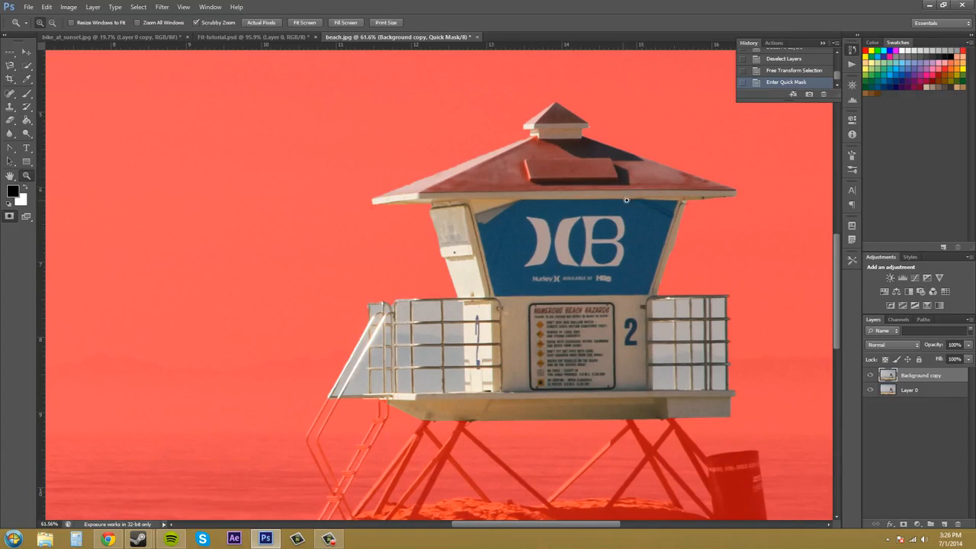
{"action": "left_click", "coordinate": [69, 7]}
{"action": "mouse_move", "coordinate": [47, 7]}
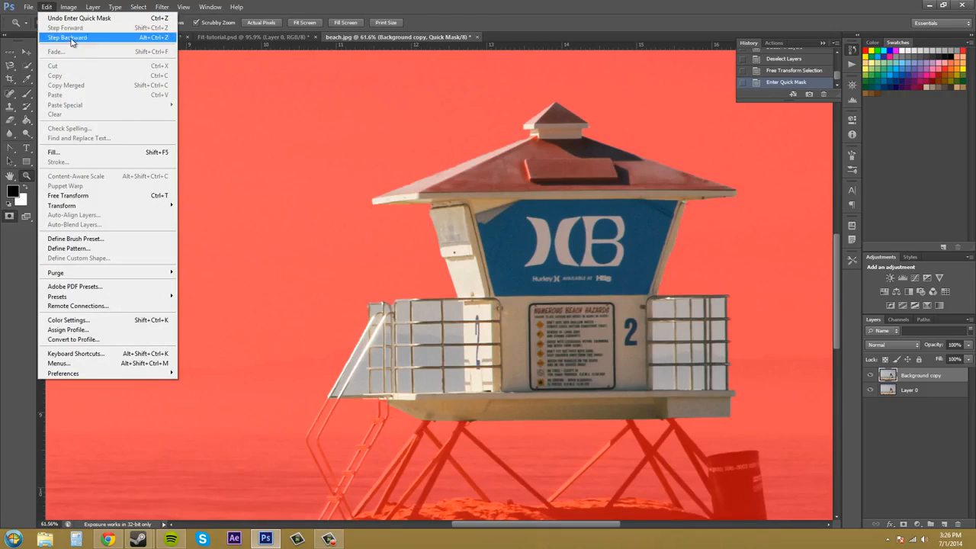
{"action": "left_click", "coordinate": [73, 37]}
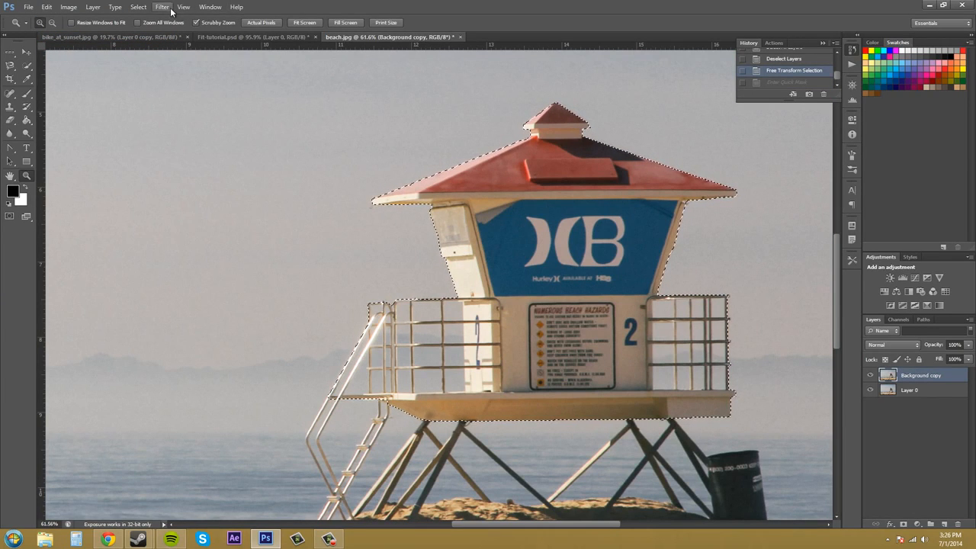
{"action": "left_click", "coordinate": [138, 8]}
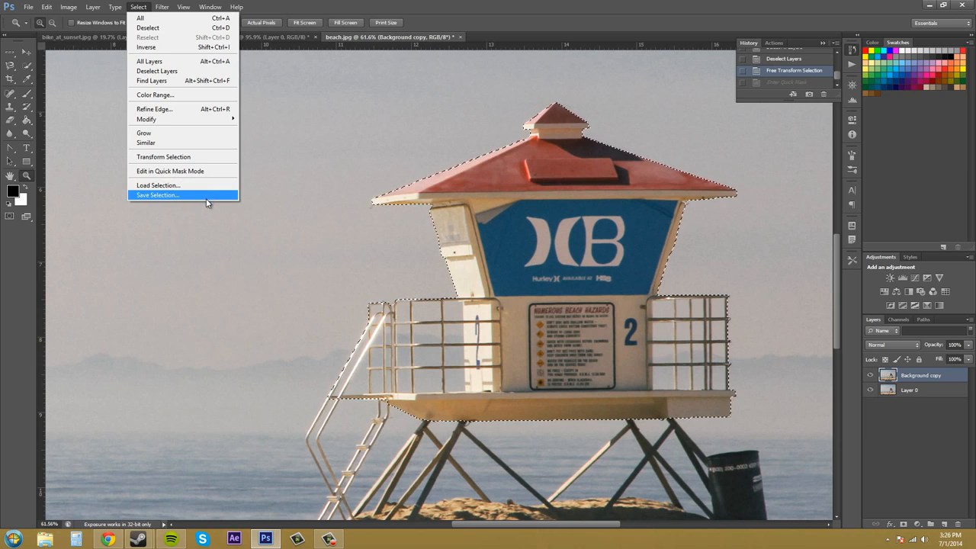
{"action": "left_click", "coordinate": [139, 7]}
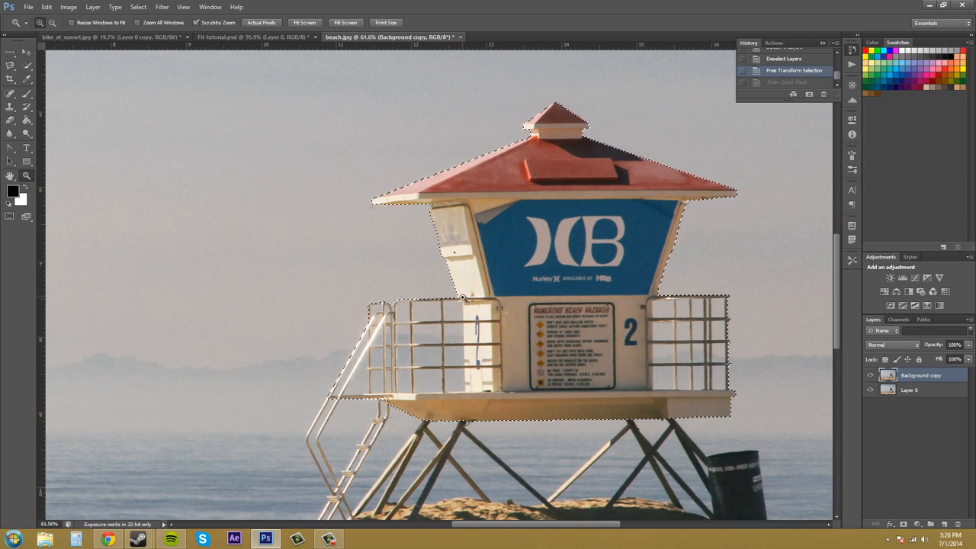
- Review the Refine Edge settings for the tower selection using the Quick Selection tool and close them without applying changes
{"action": "left_click", "coordinate": [27, 67]}
{"action": "left_click", "coordinate": [242, 23]}
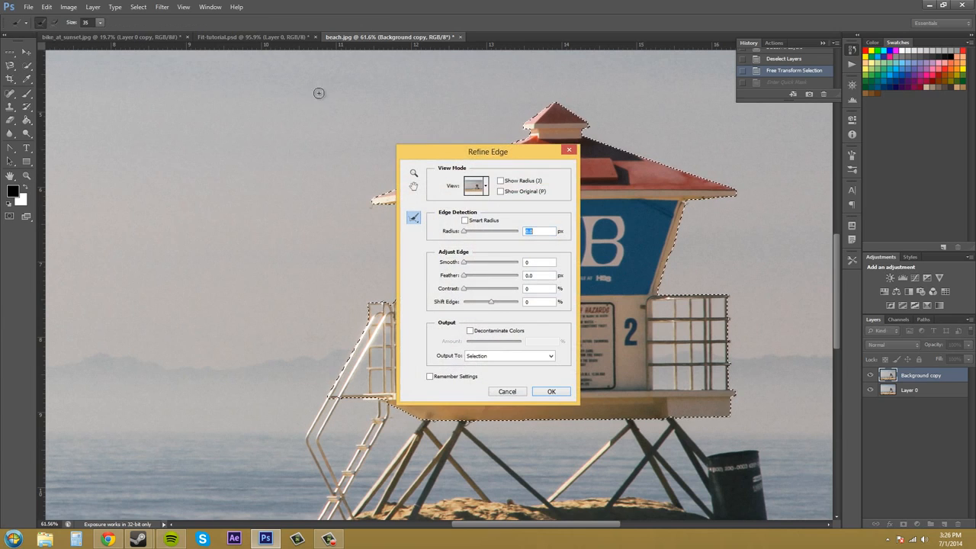
{"action": "left_click_drag", "start_coordinate": [495, 150], "coordinate": [311, 137]}
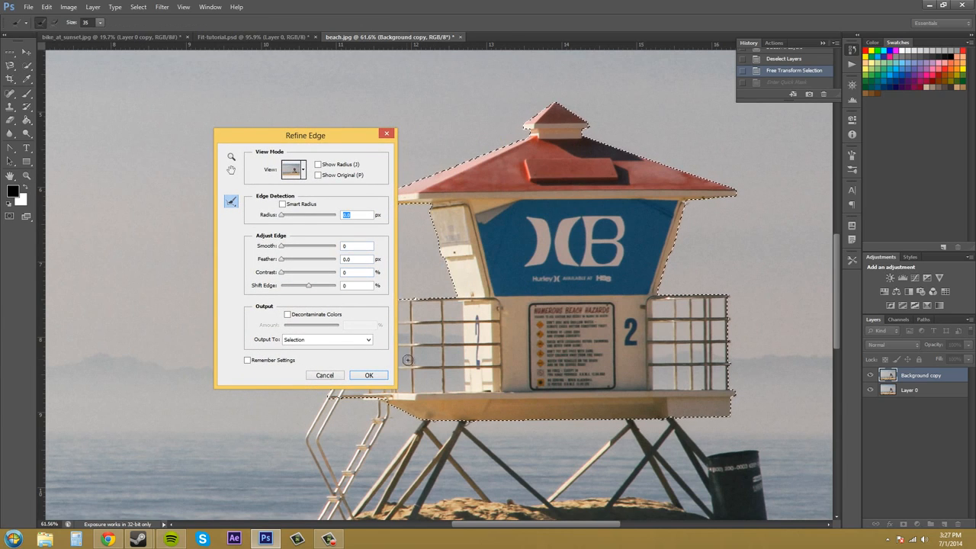
{"action": "left_click", "coordinate": [325, 376]}
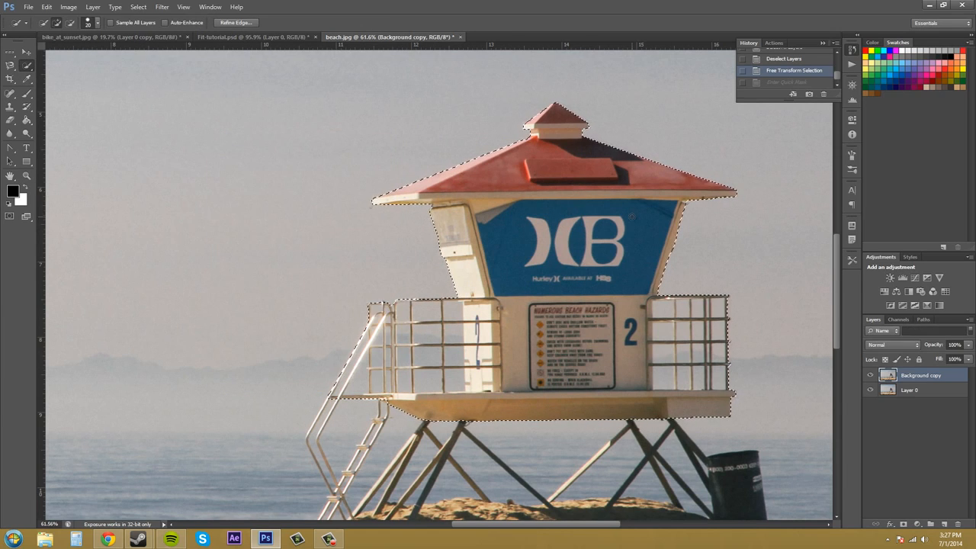